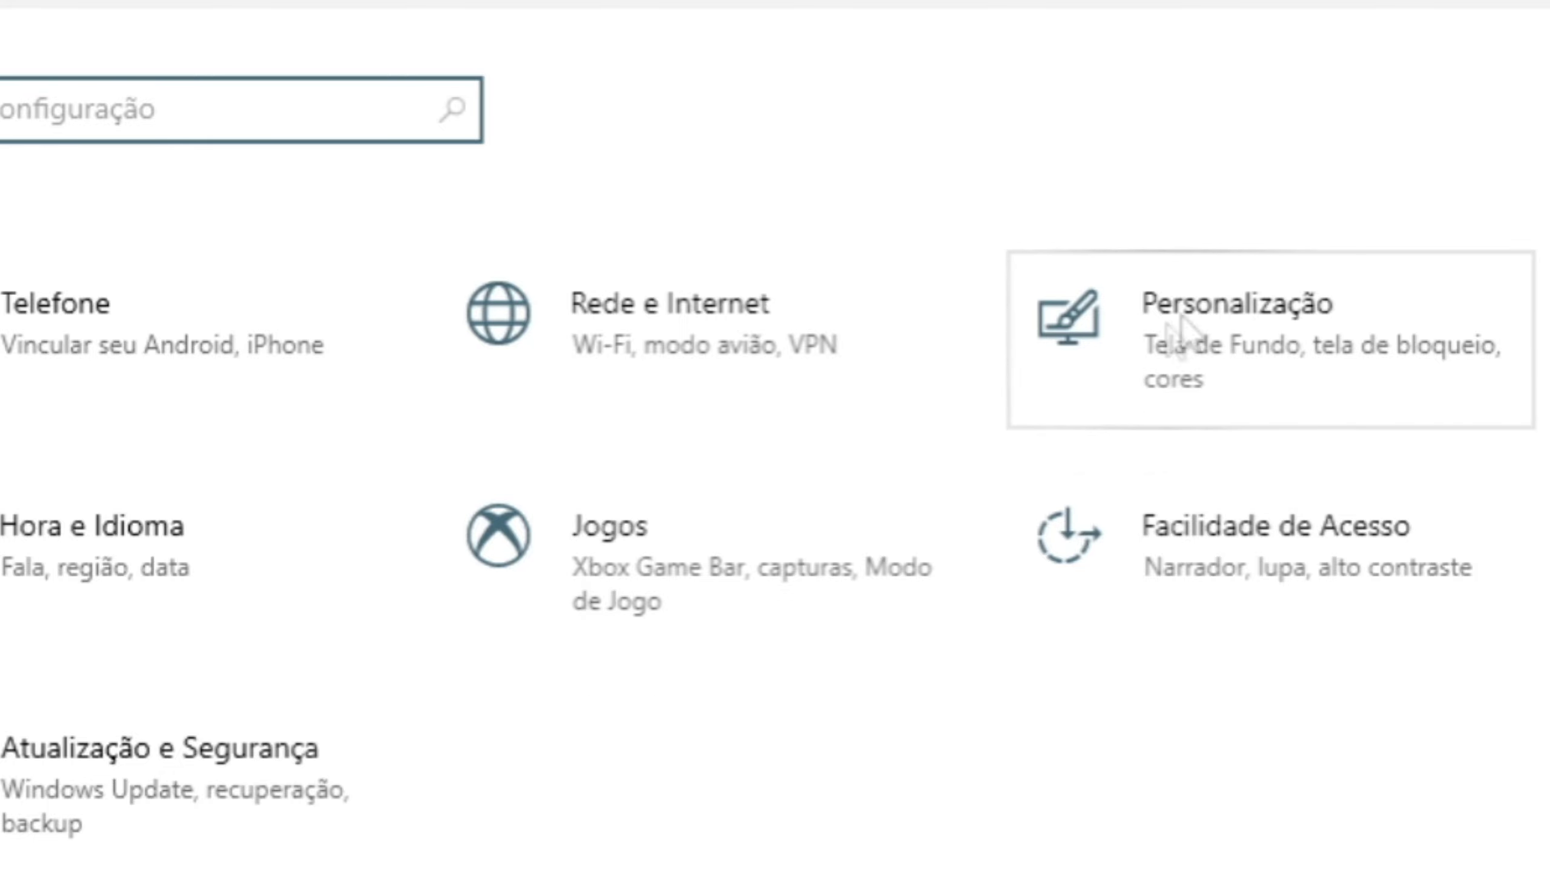
Step: Open the color personalization settings and set the color mode to Escuro
{"action": "left_click", "coordinate": [1116, 348]}
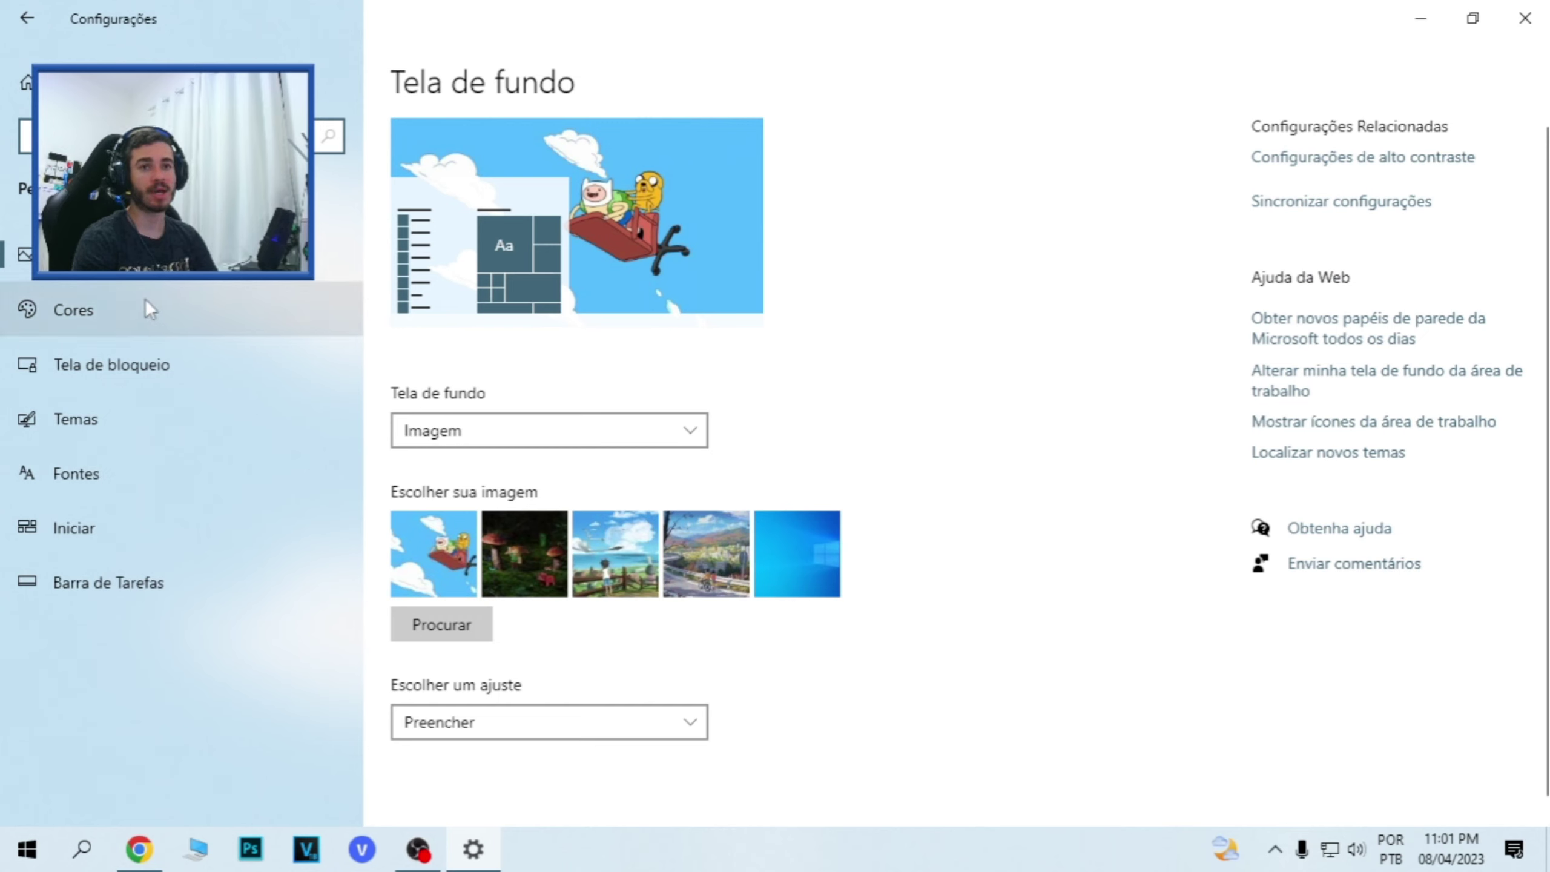
{"action": "left_click", "coordinate": [127, 306]}
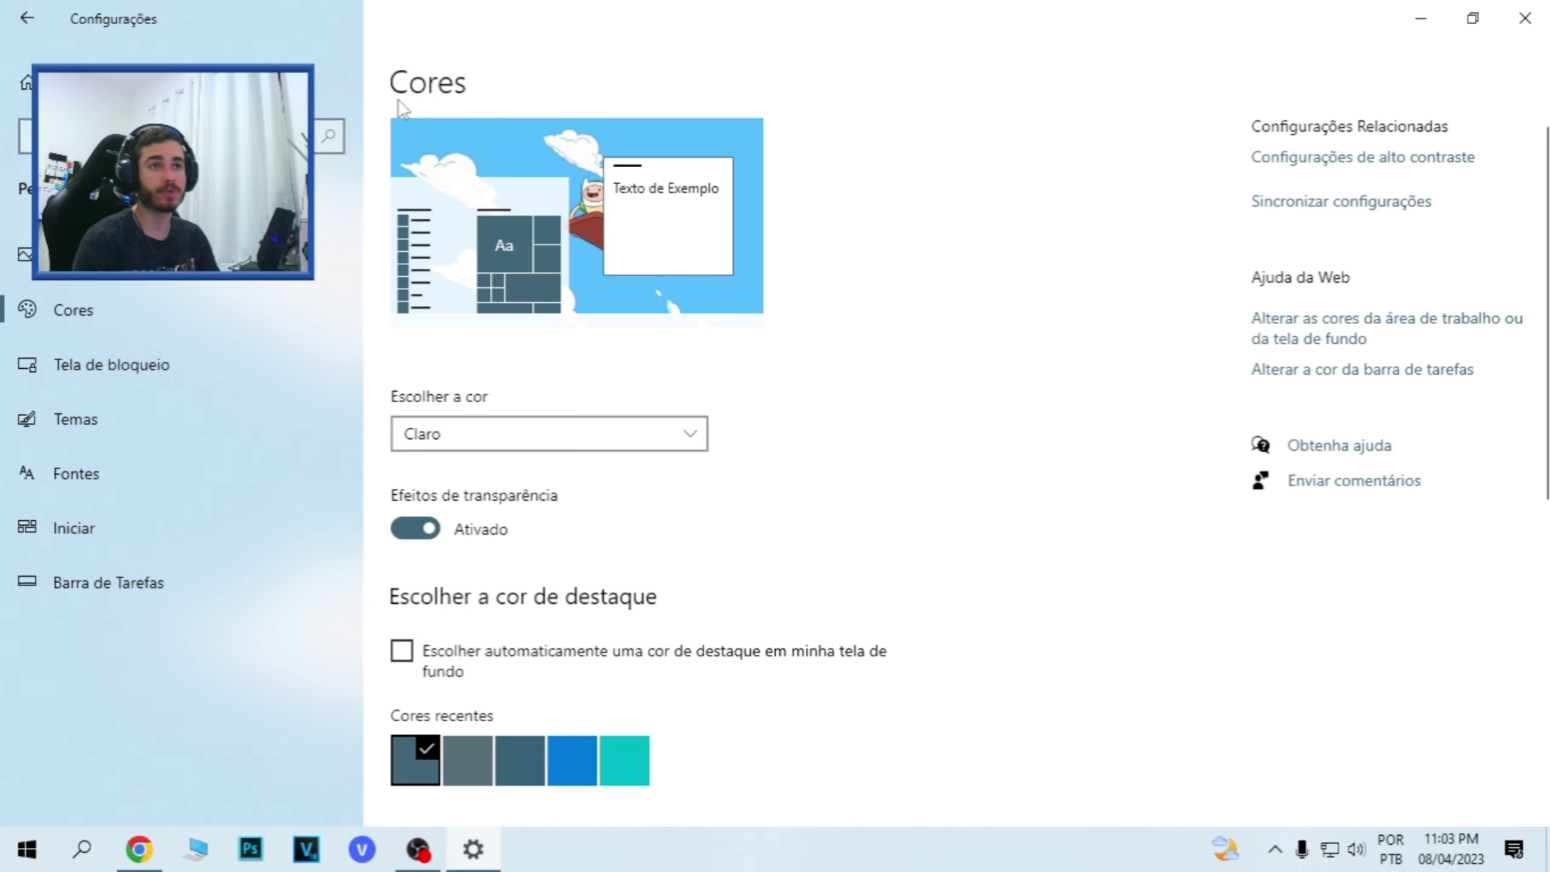
{"action": "left_click", "coordinate": [480, 427]}
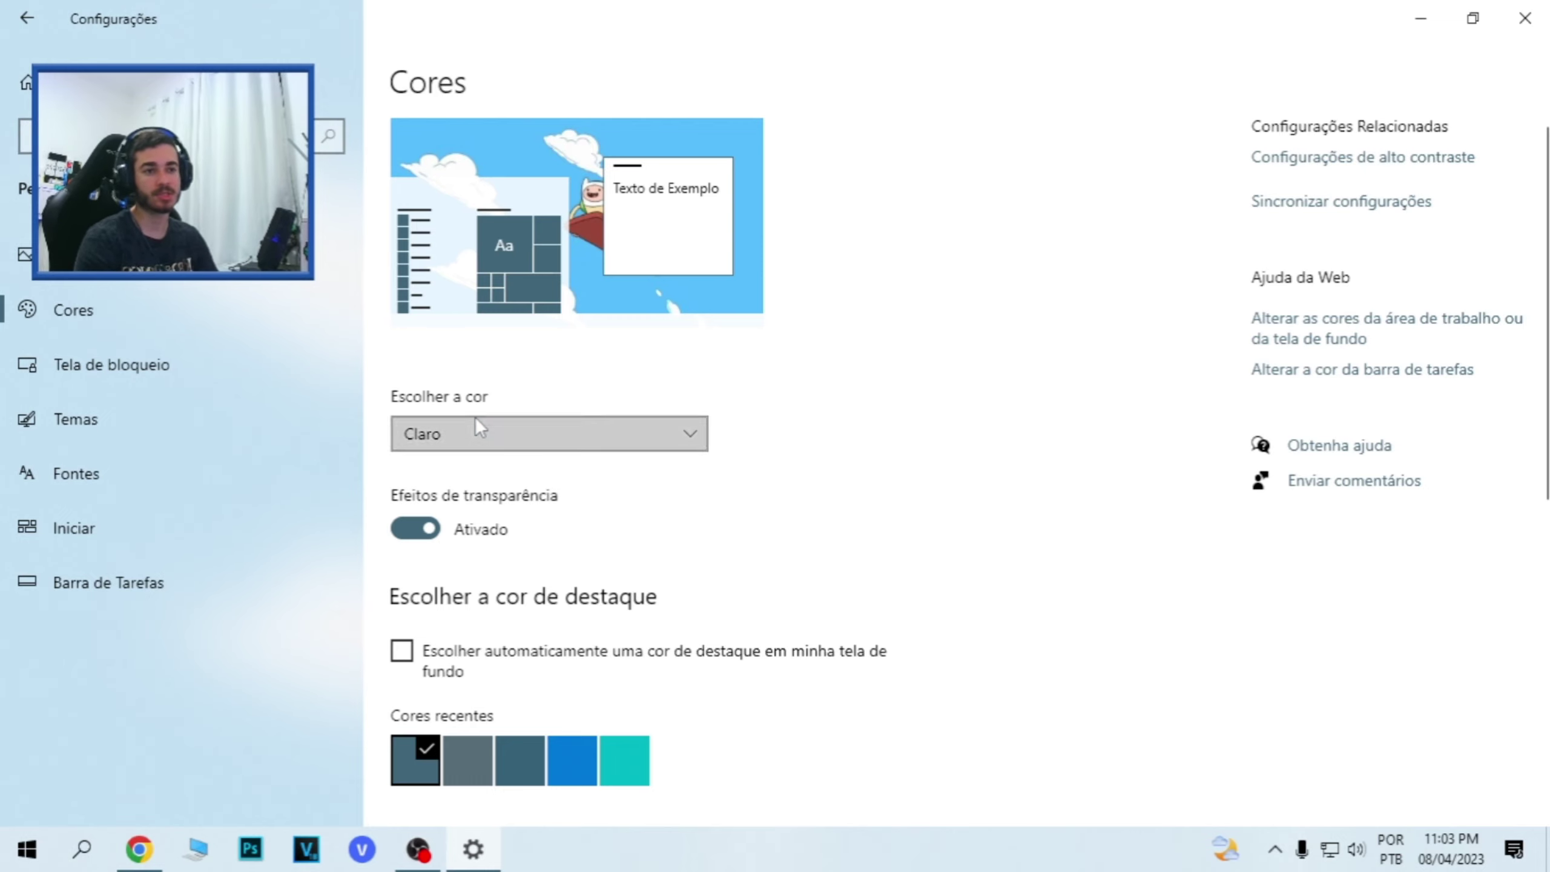
{"action": "left_click", "coordinate": [451, 463]}
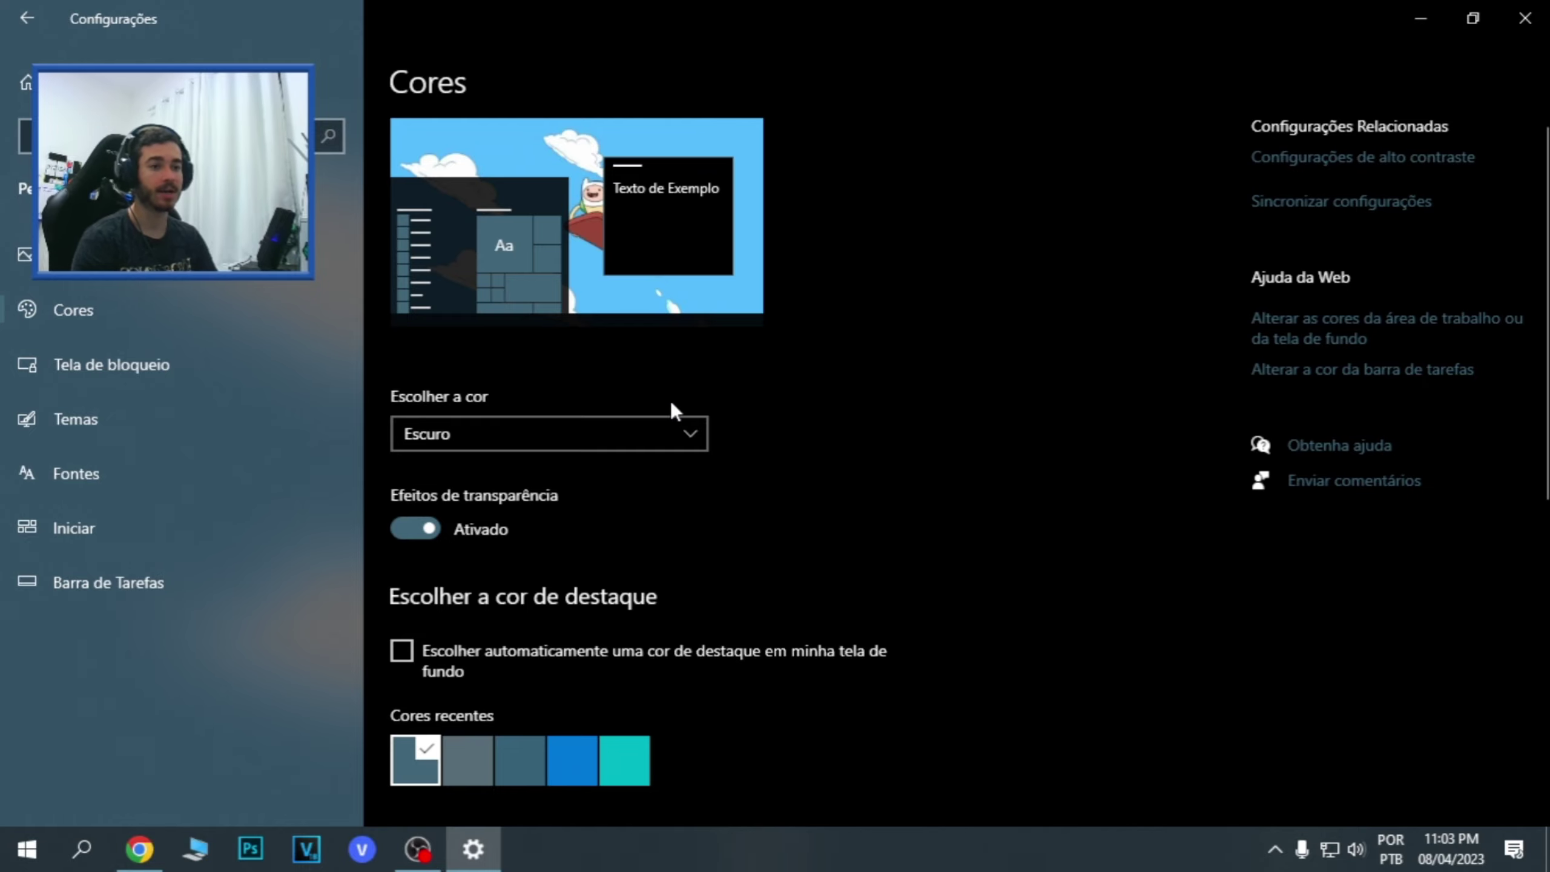
Step: Look over the Windows accent color palette and set the color mode back to Claro
{"action": "scroll", "coordinate": [780, 419], "scroll_direction": "down", "scroll_amount": 10}
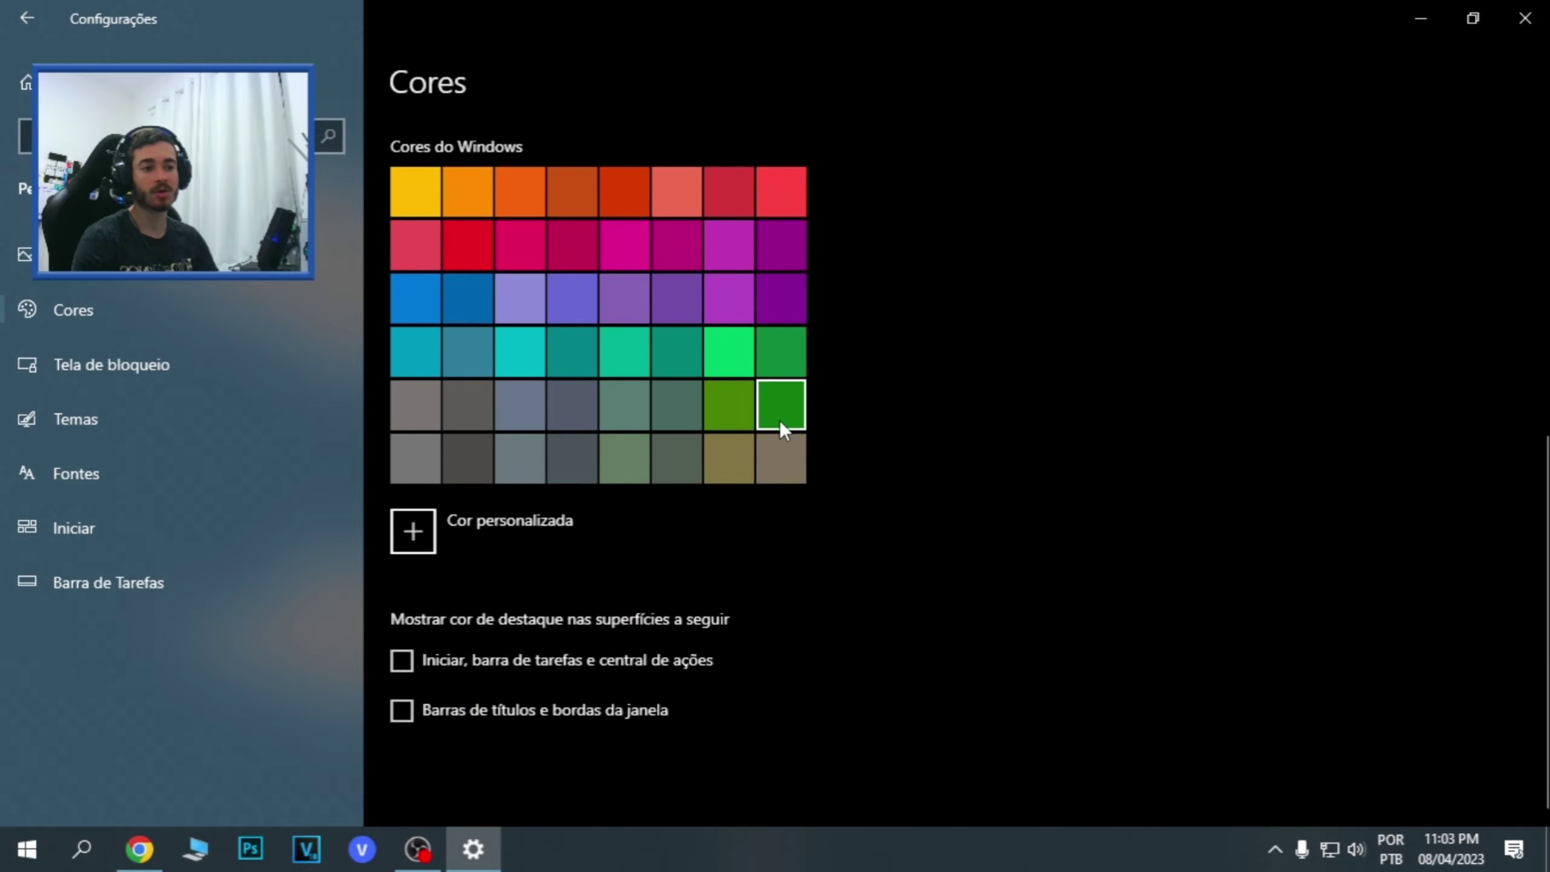
{"action": "scroll", "coordinate": [763, 471], "scroll_direction": "up", "scroll_amount": 10}
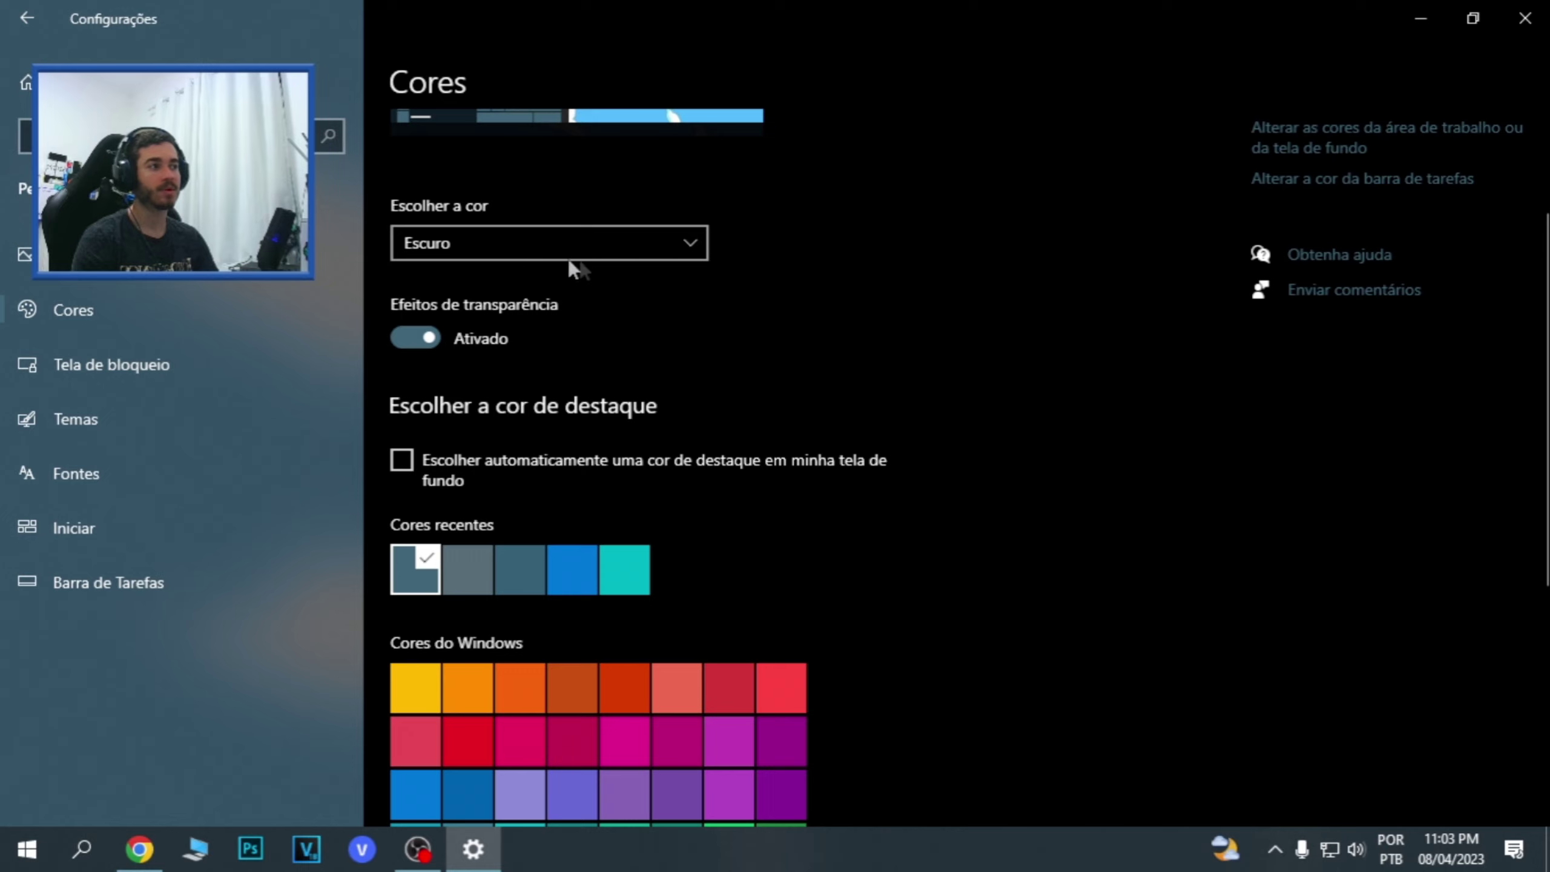
{"action": "left_click", "coordinate": [598, 240]}
{"action": "left_click", "coordinate": [598, 202]}
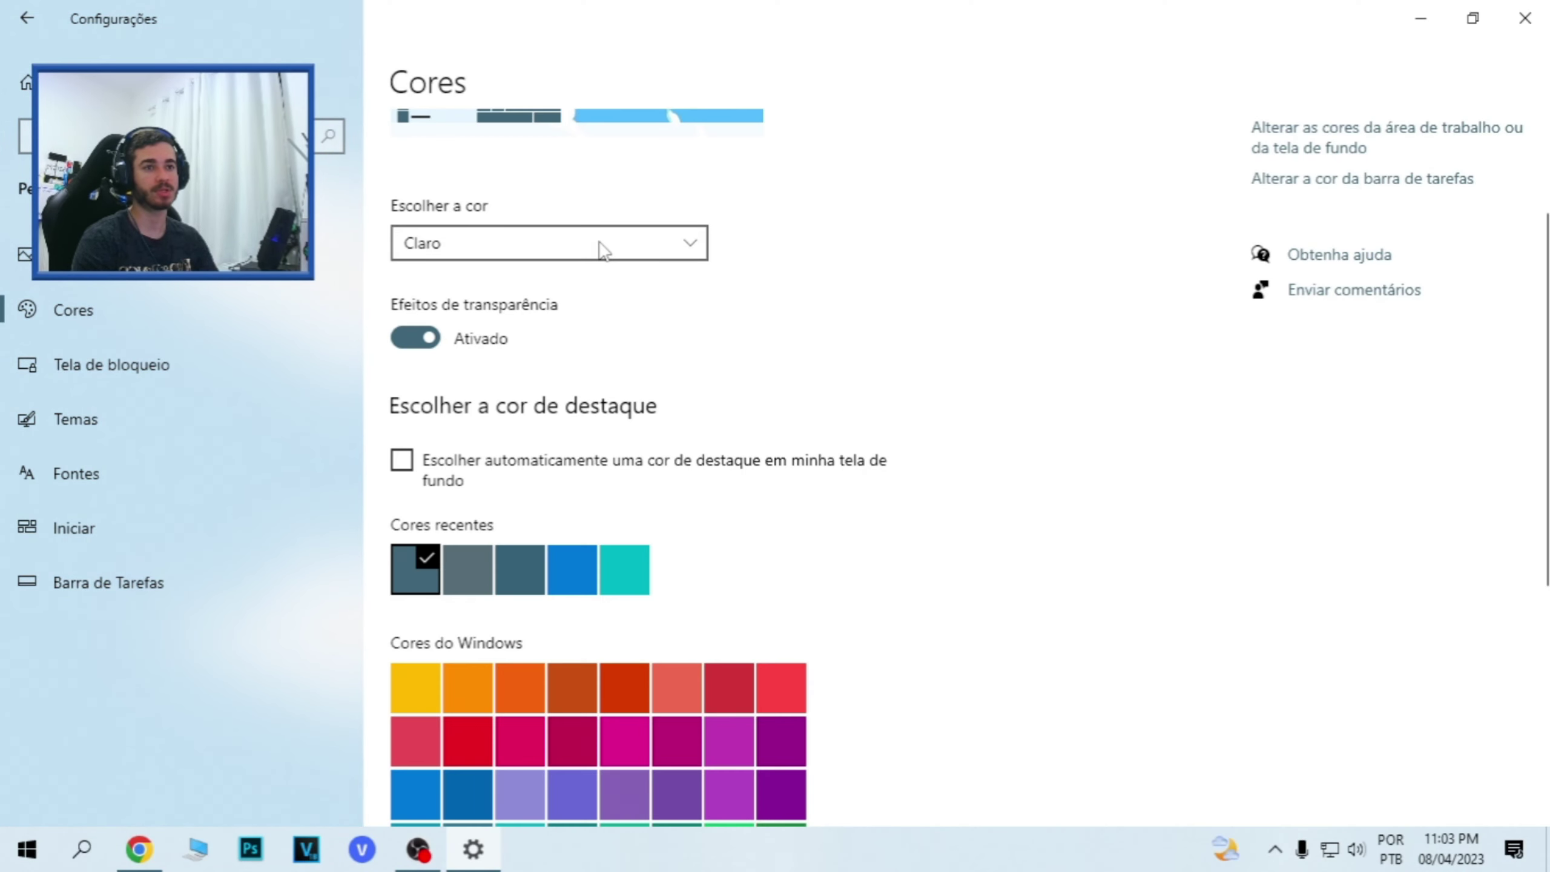
Step: Set the color mode to Personalizado with the default Windows mode on Escuro
{"action": "left_click", "coordinate": [599, 242]}
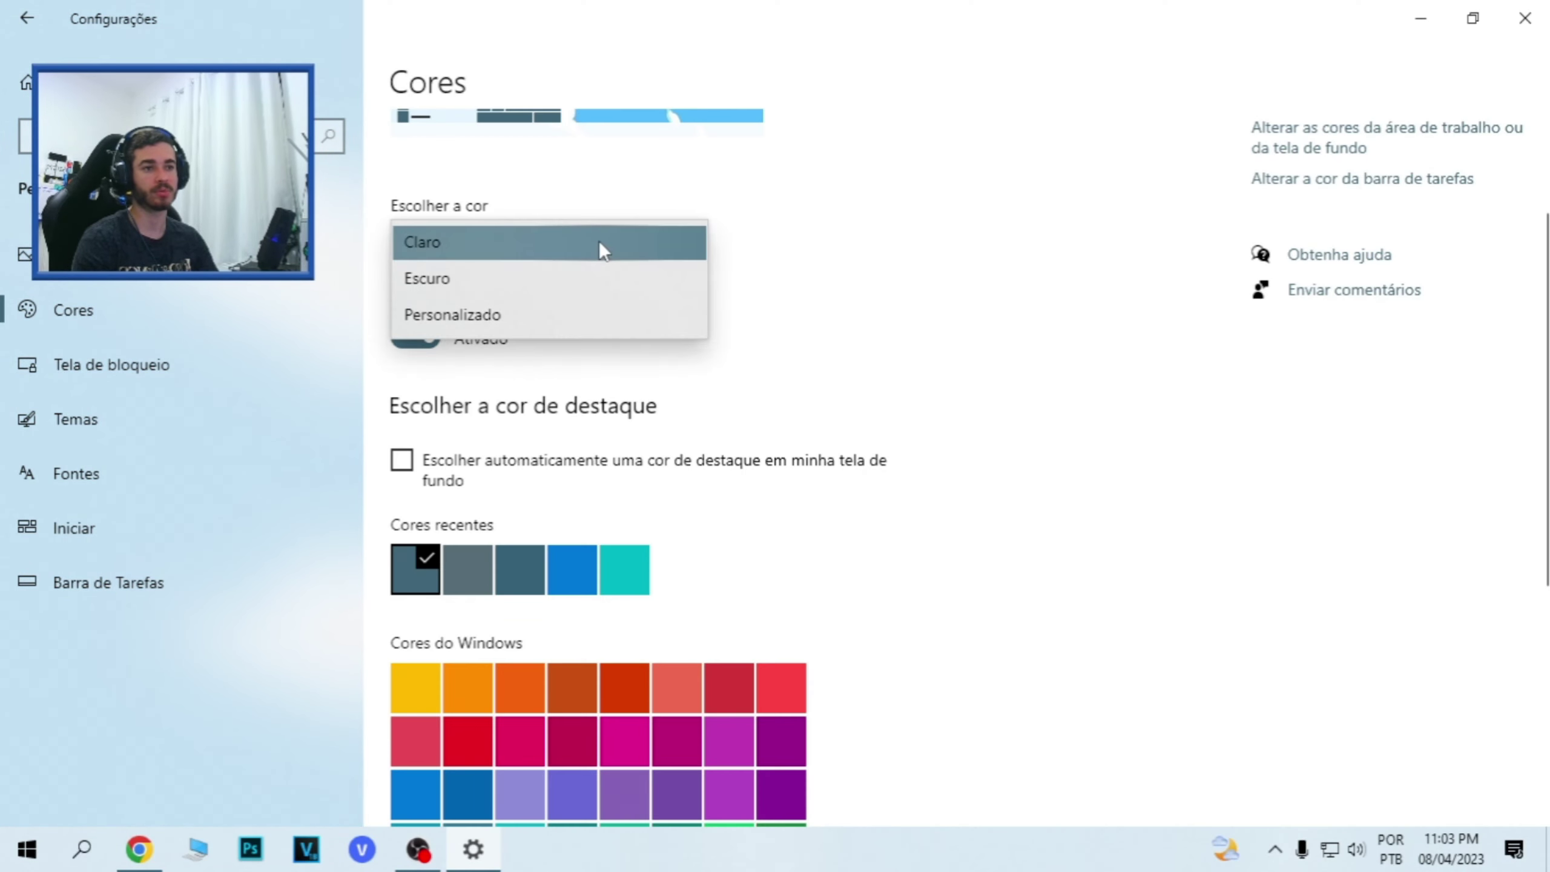
{"action": "left_click", "coordinate": [543, 321]}
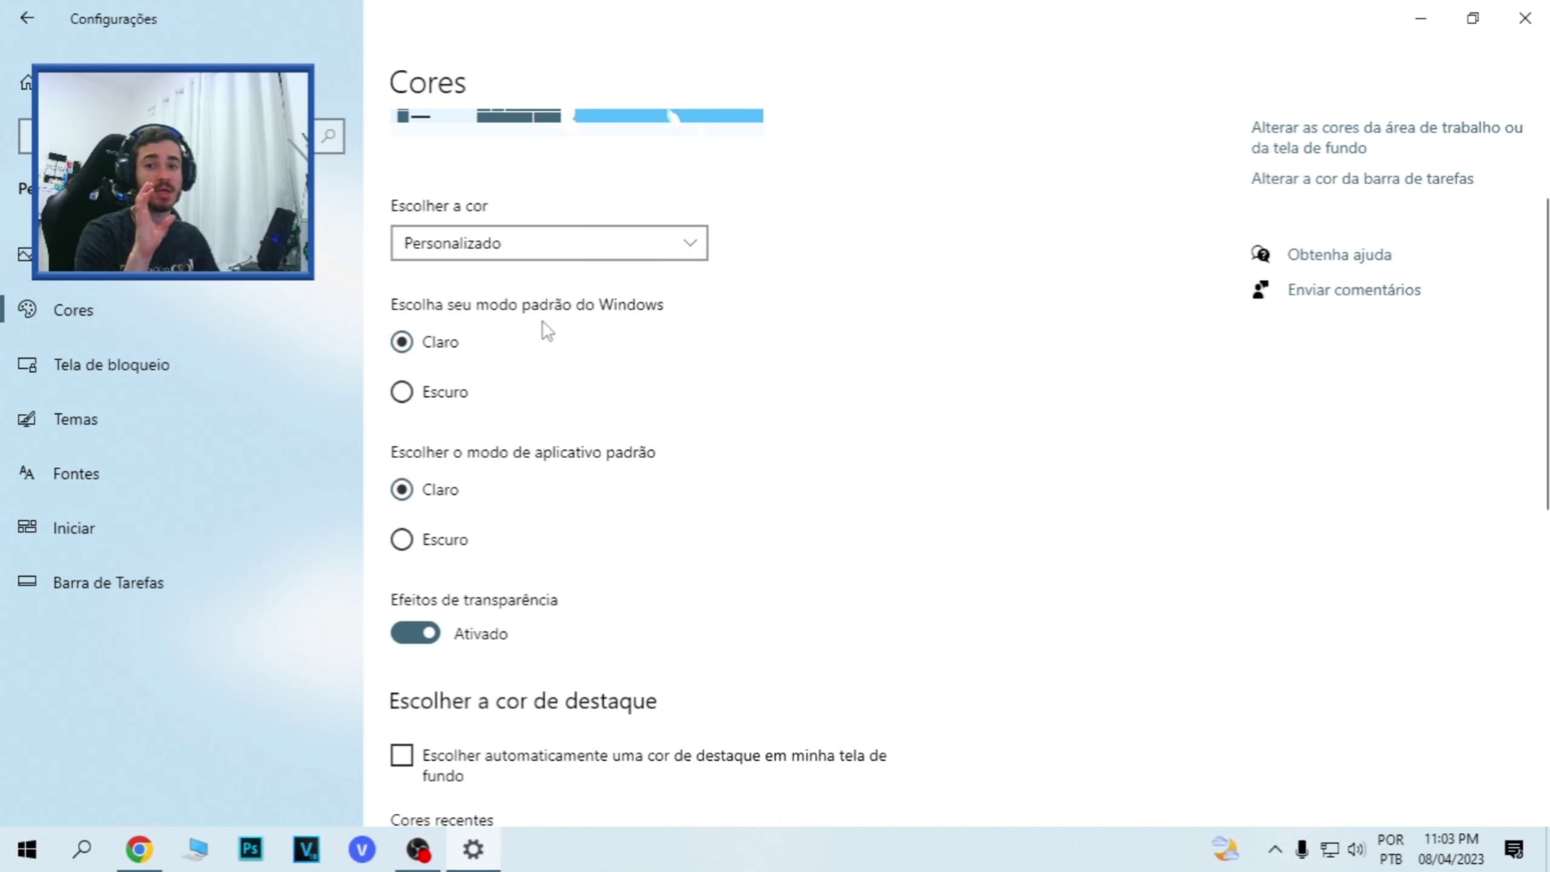
{"action": "left_click", "coordinate": [416, 396]}
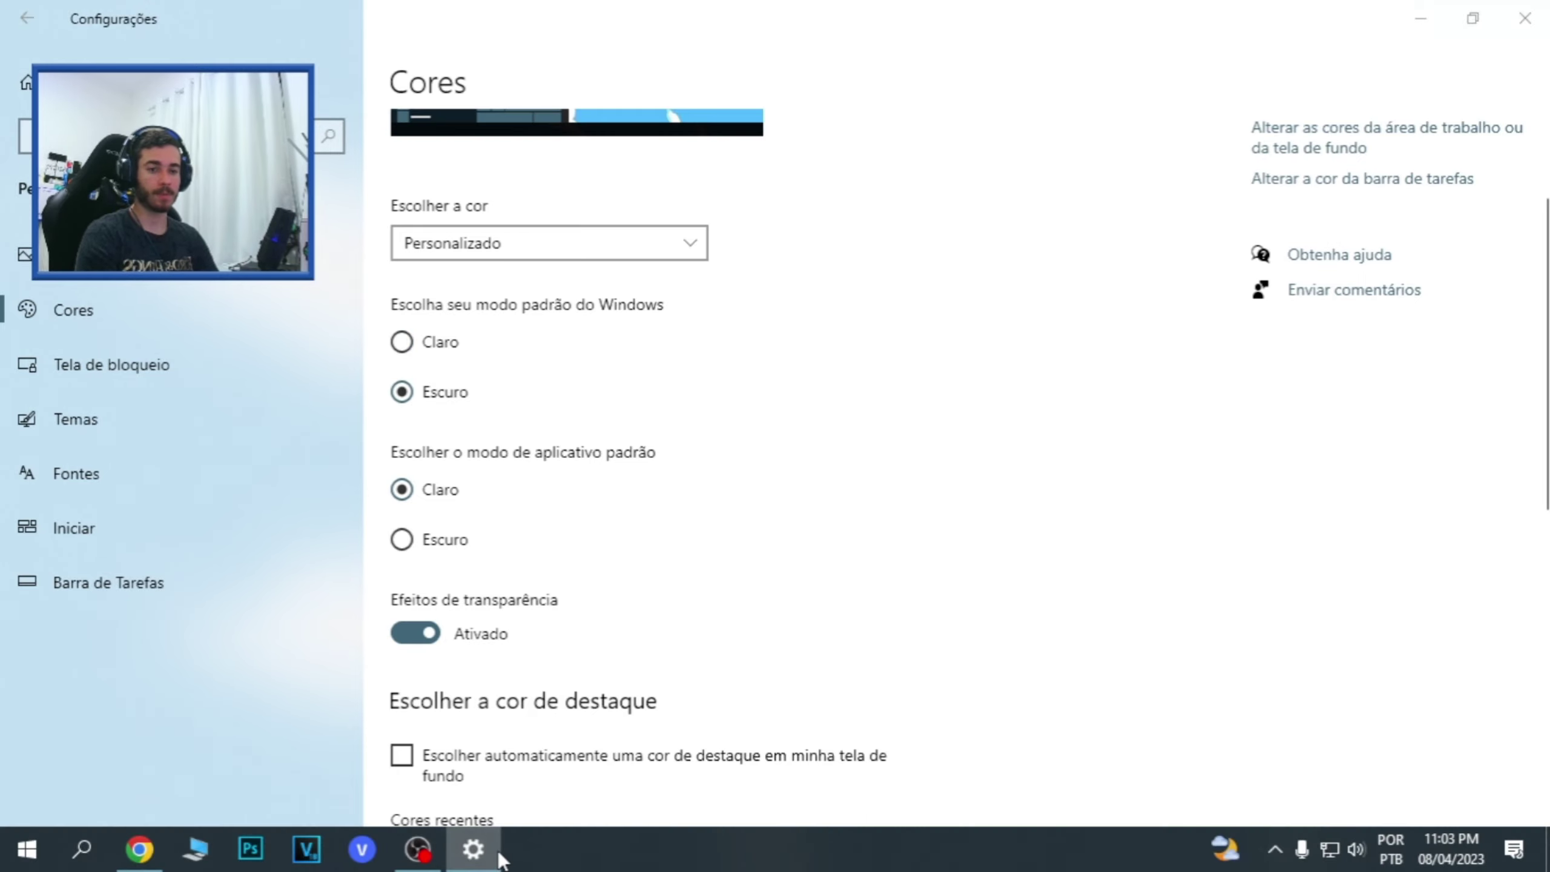
Step: Examine how the Start menu and taskbar look on the desktop, and return to the color settings
{"action": "left_click", "coordinate": [1420, 18]}
{"action": "left_click", "coordinate": [26, 849]}
{"action": "left_click", "coordinate": [9, 867]}
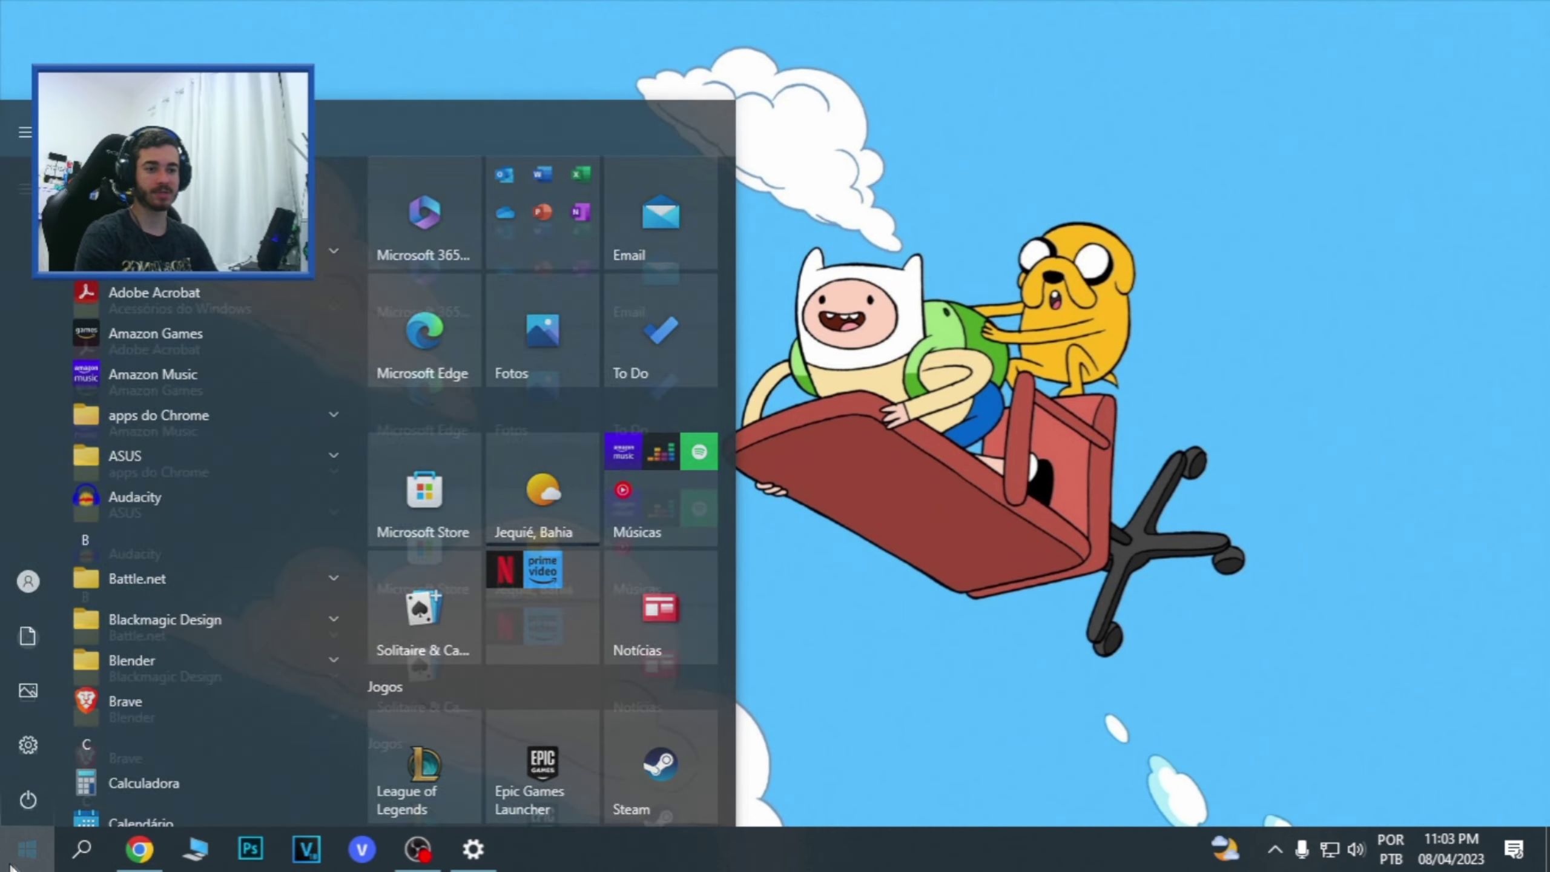
{"action": "left_click", "coordinate": [473, 848]}
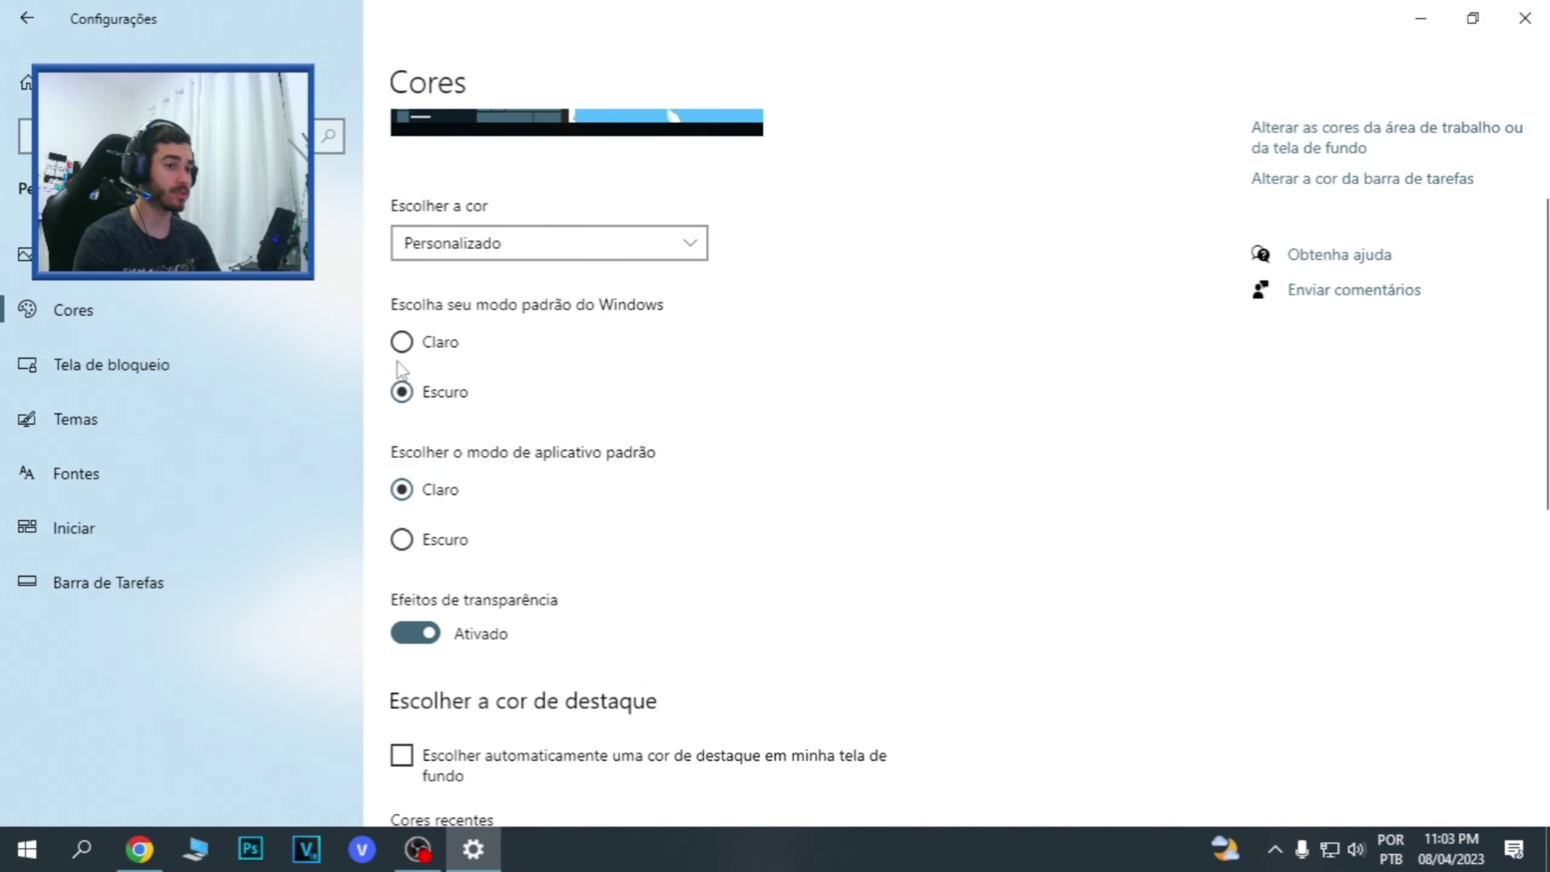
Step: Set the default app mode to Escuro and the default Windows mode to Claro, checking the Start menu's appearance
{"action": "left_click", "coordinate": [416, 542]}
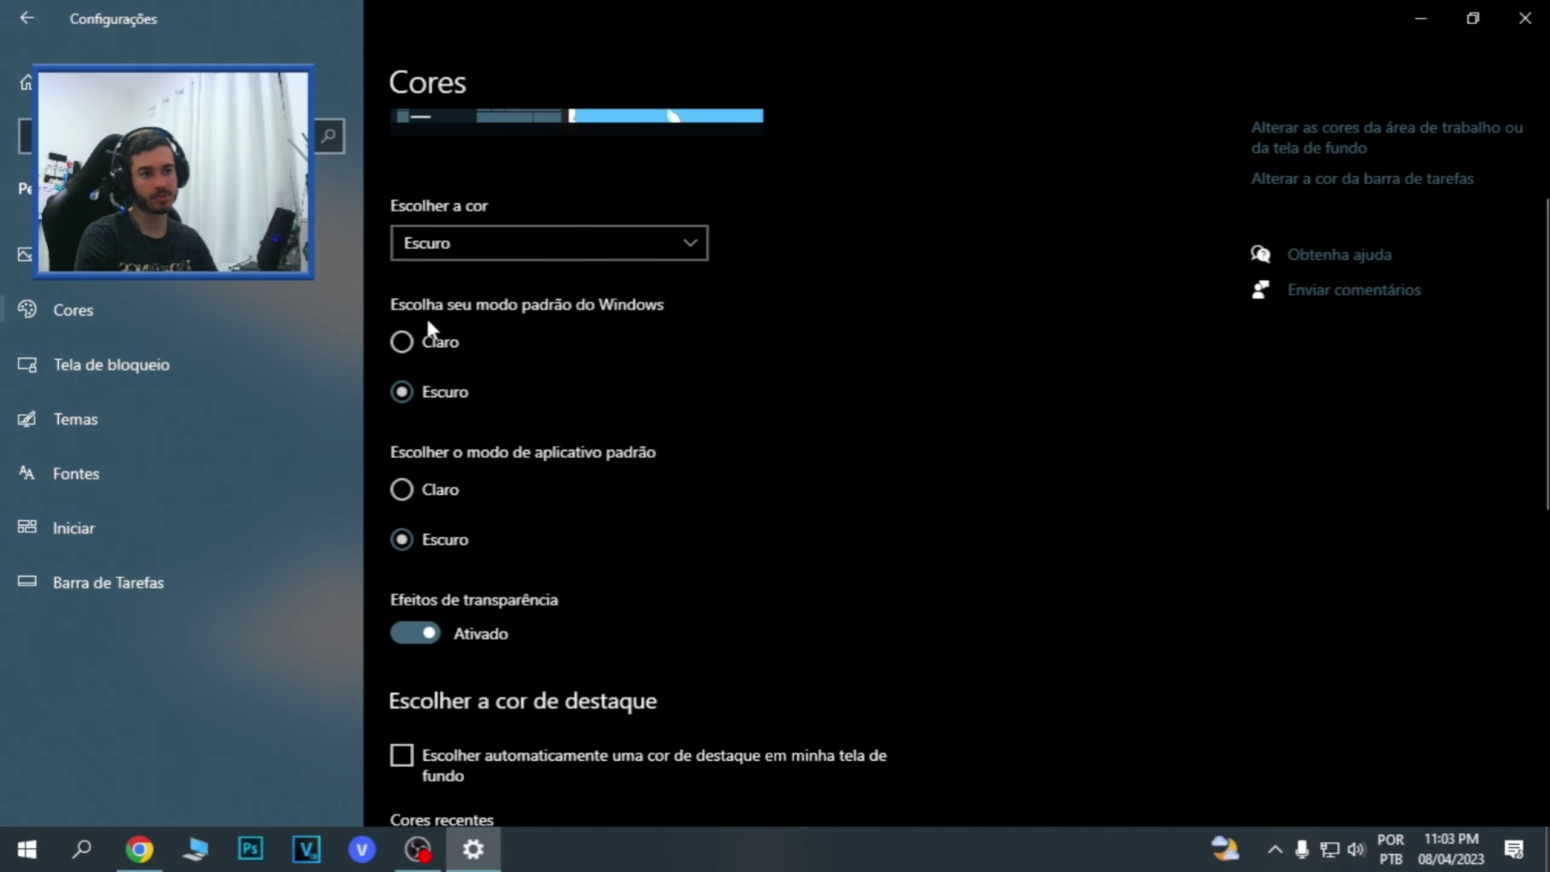
{"action": "left_click", "coordinate": [407, 349]}
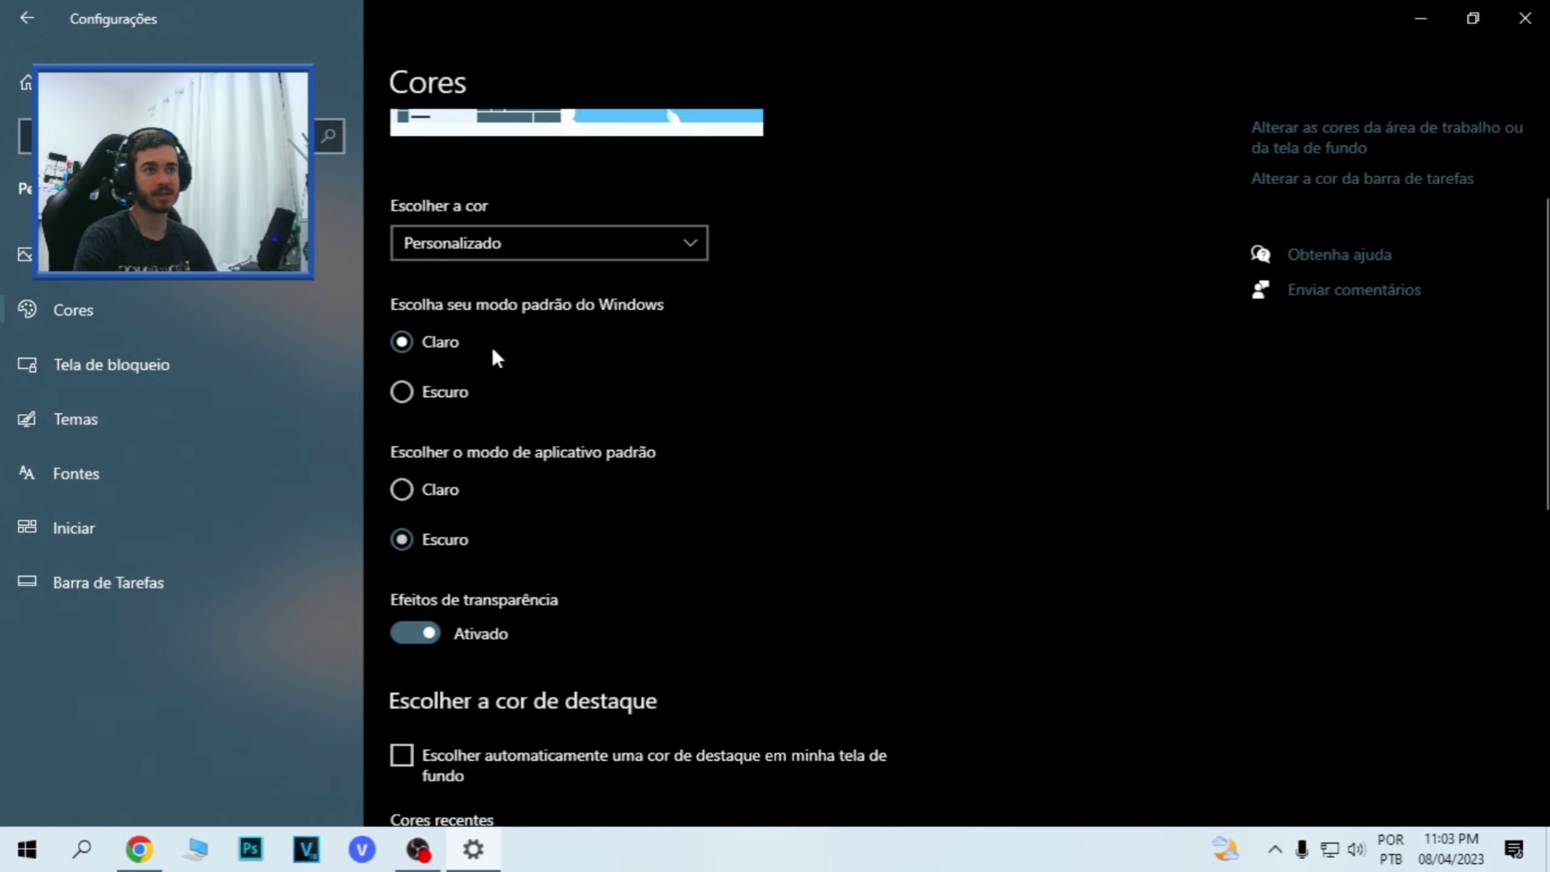
{"action": "left_click", "coordinate": [27, 849]}
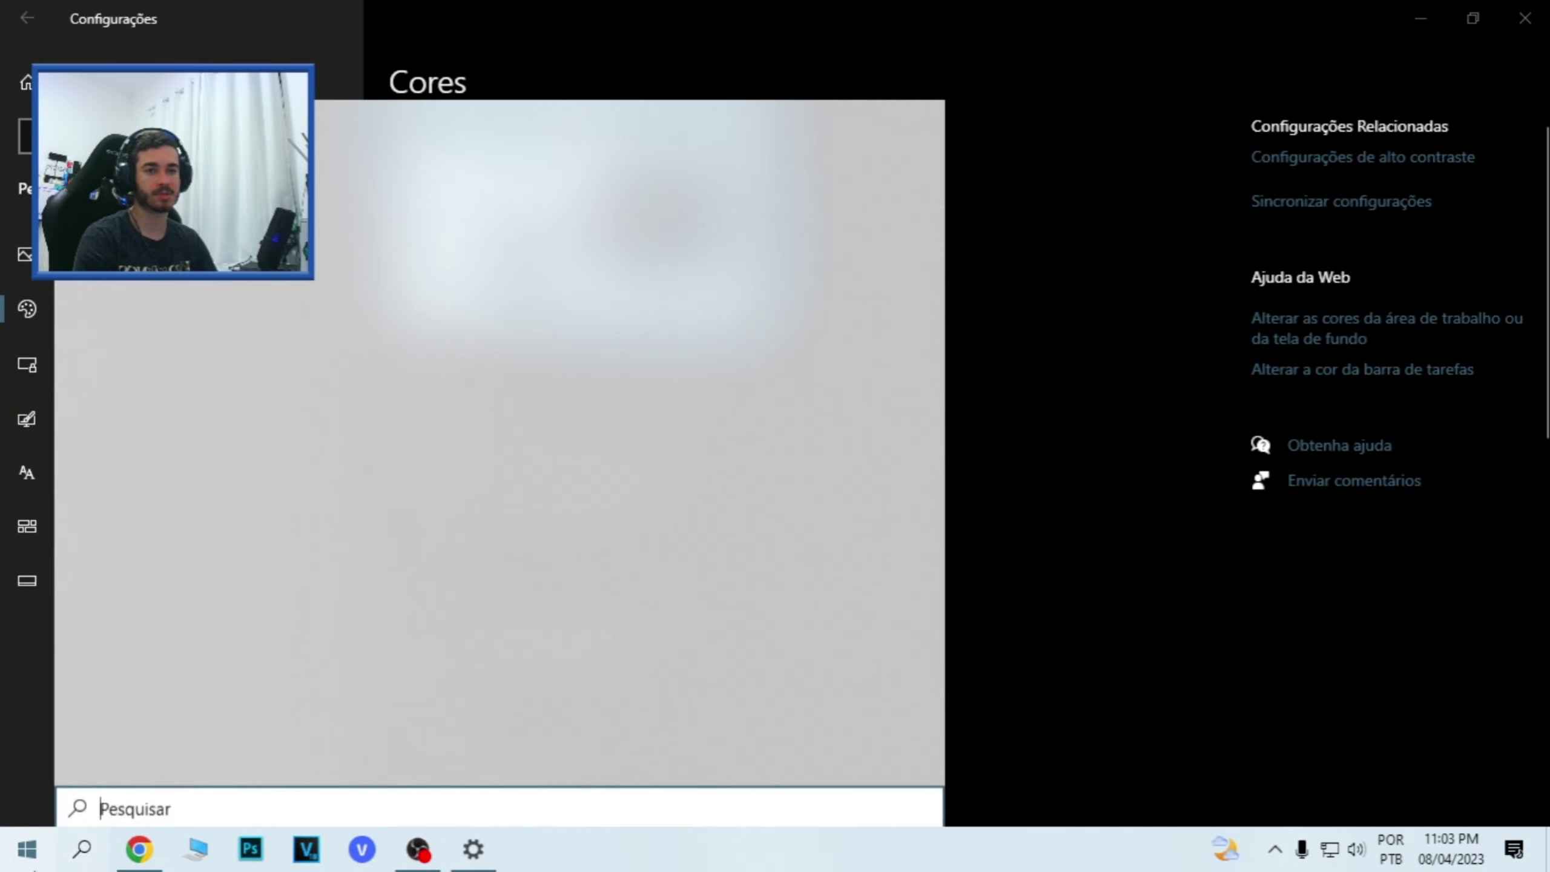
{"action": "key", "text": "Escape"}
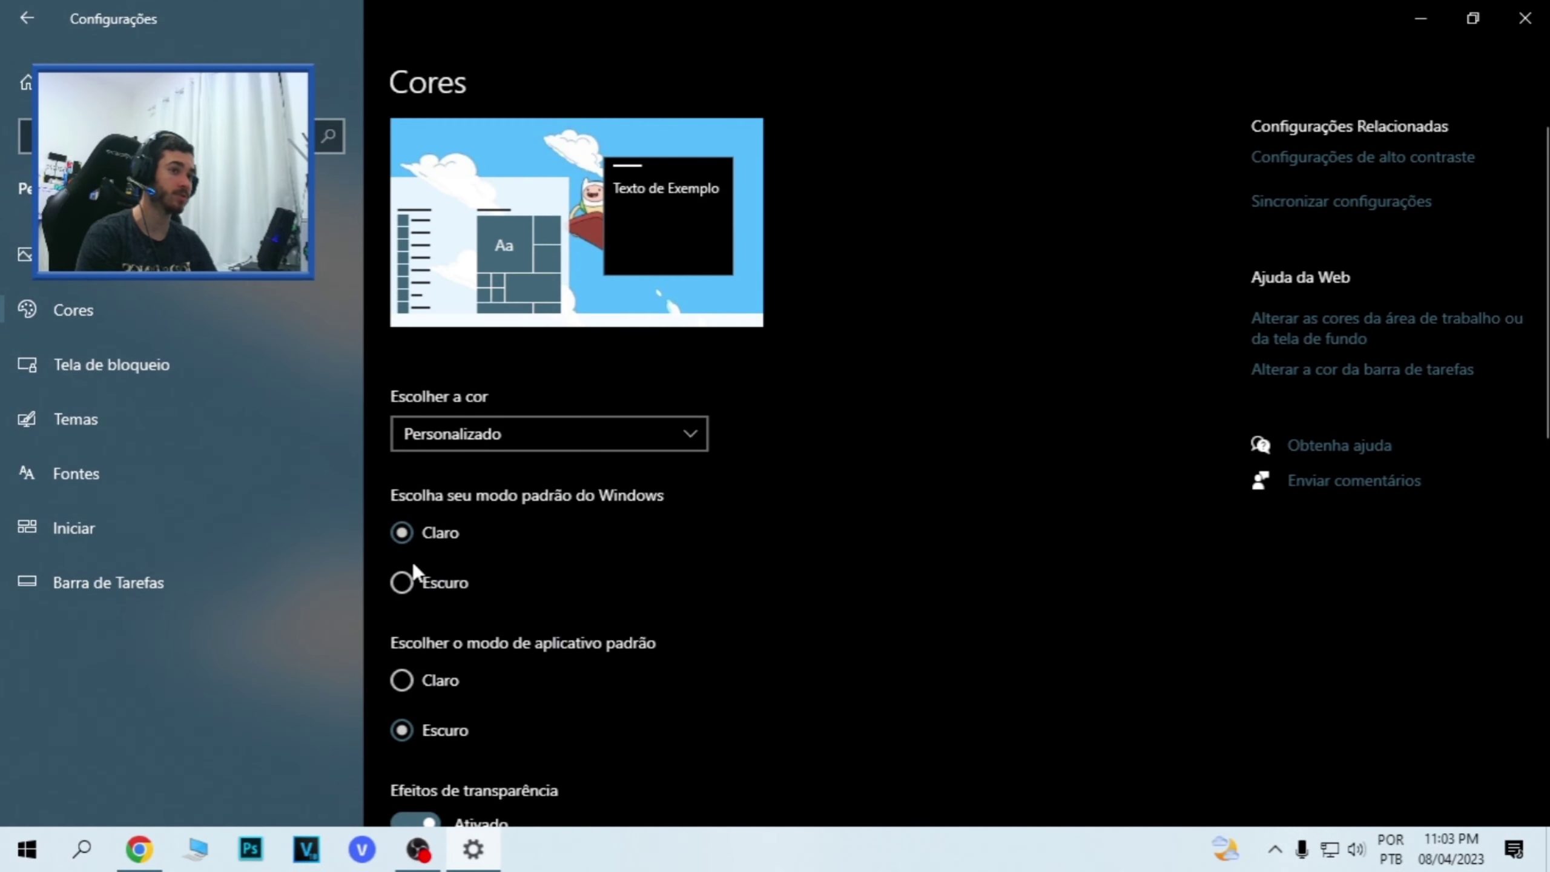
Step: Set the default app mode to Claro and review the remaining transparency and accent color options
{"action": "left_click", "coordinate": [430, 682]}
{"action": "scroll", "coordinate": [531, 692], "scroll_direction": "down", "scroll_amount": 10}
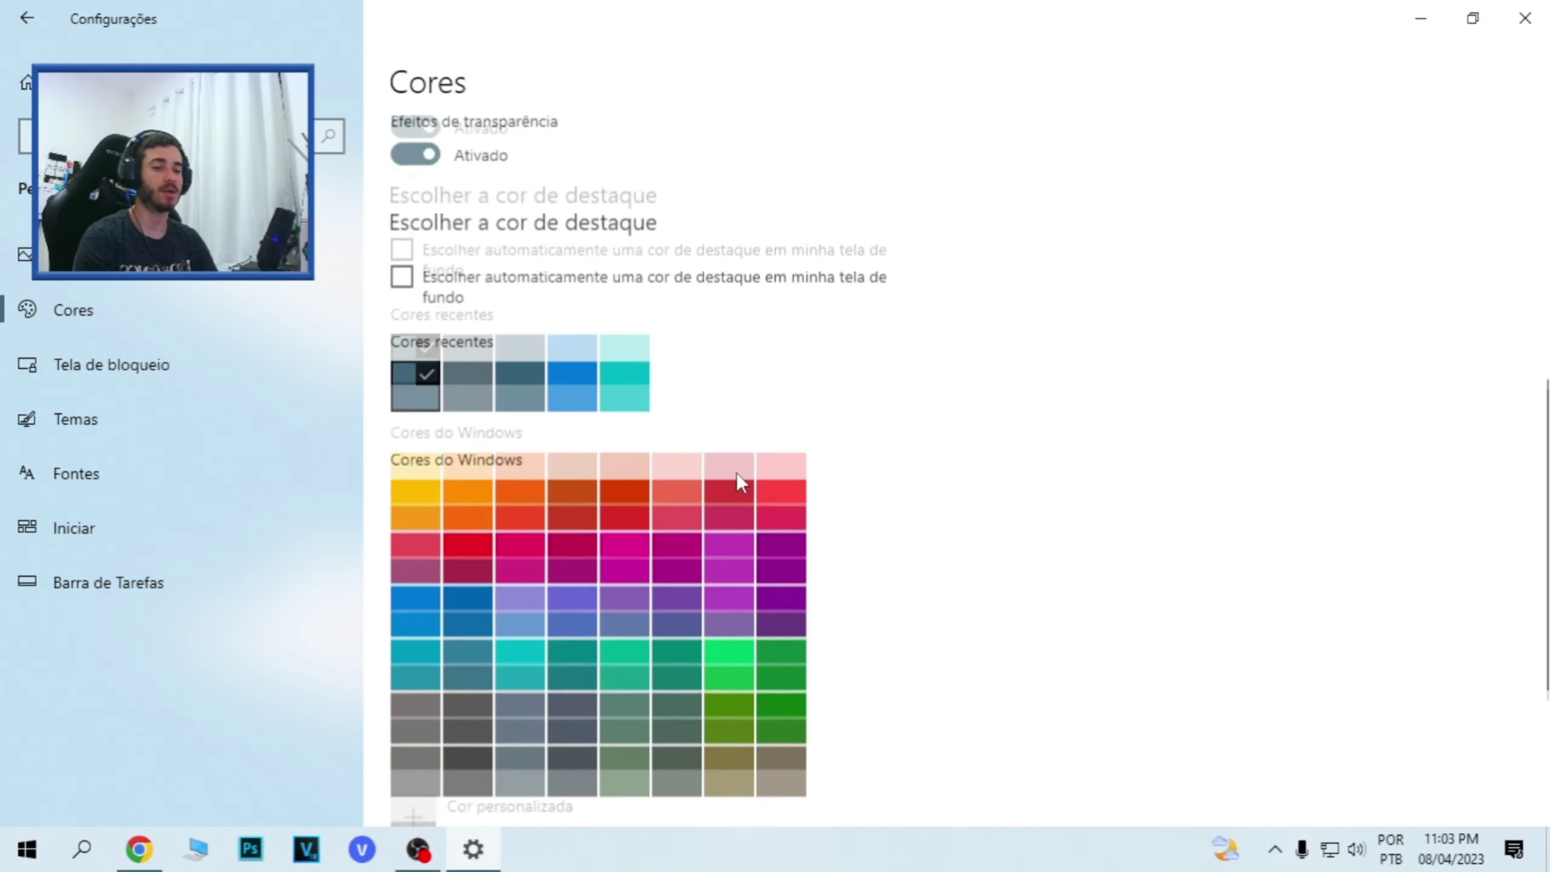
{"action": "scroll", "coordinate": [426, 301], "scroll_direction": "up", "scroll_amount": 2}
{"action": "scroll", "coordinate": [465, 520], "scroll_direction": "down", "scroll_amount": 4}
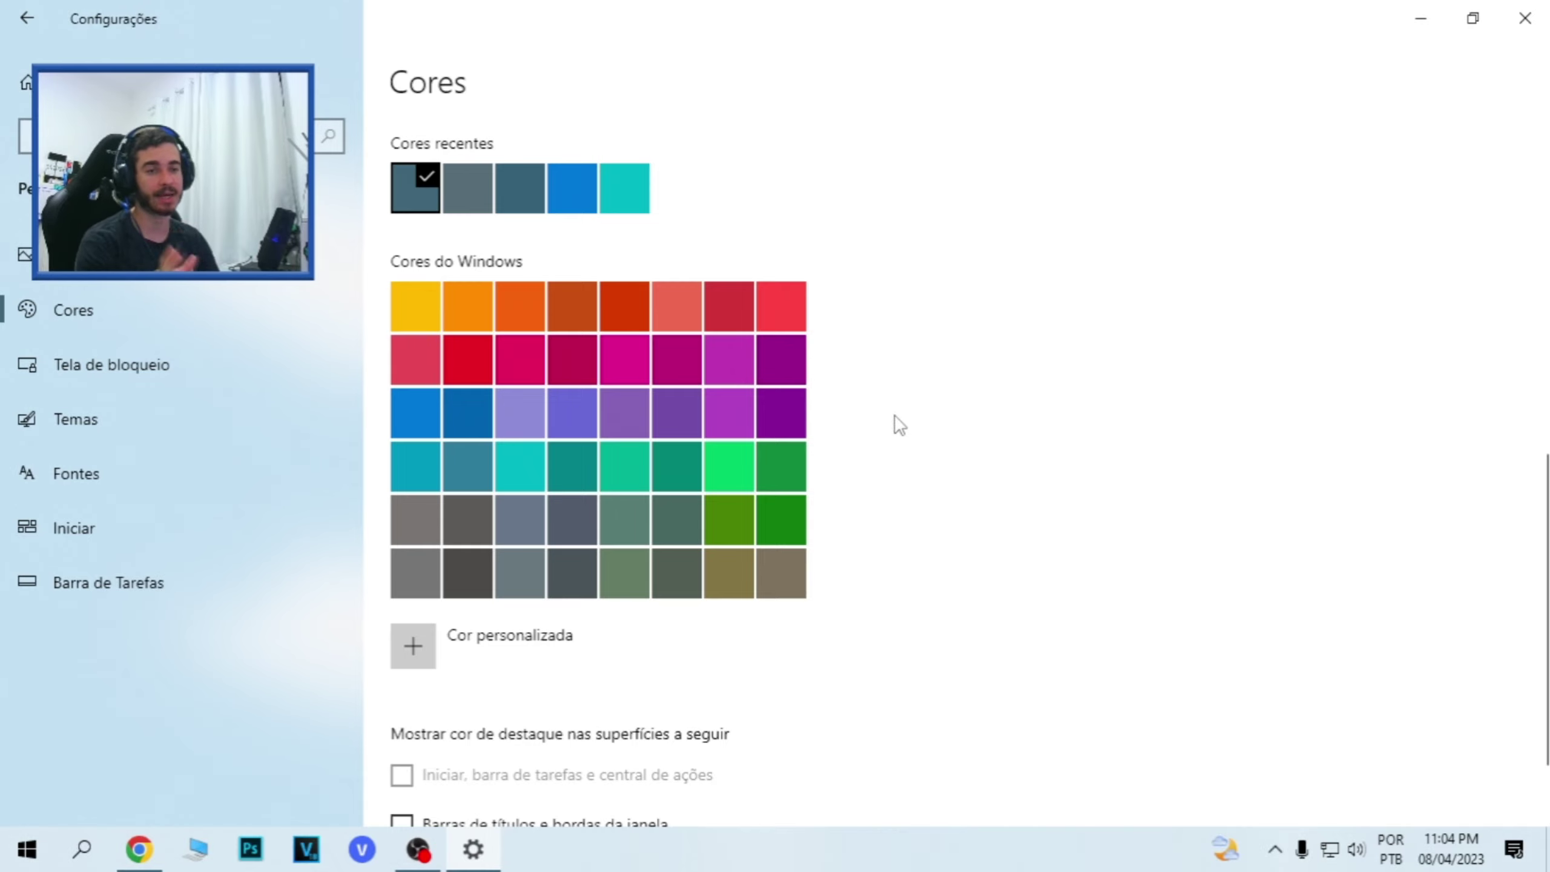
{"action": "scroll", "coordinate": [656, 386], "scroll_direction": "up", "scroll_amount": 10}
{"action": "scroll", "coordinate": [656, 390], "scroll_direction": "up", "scroll_amount": 2}
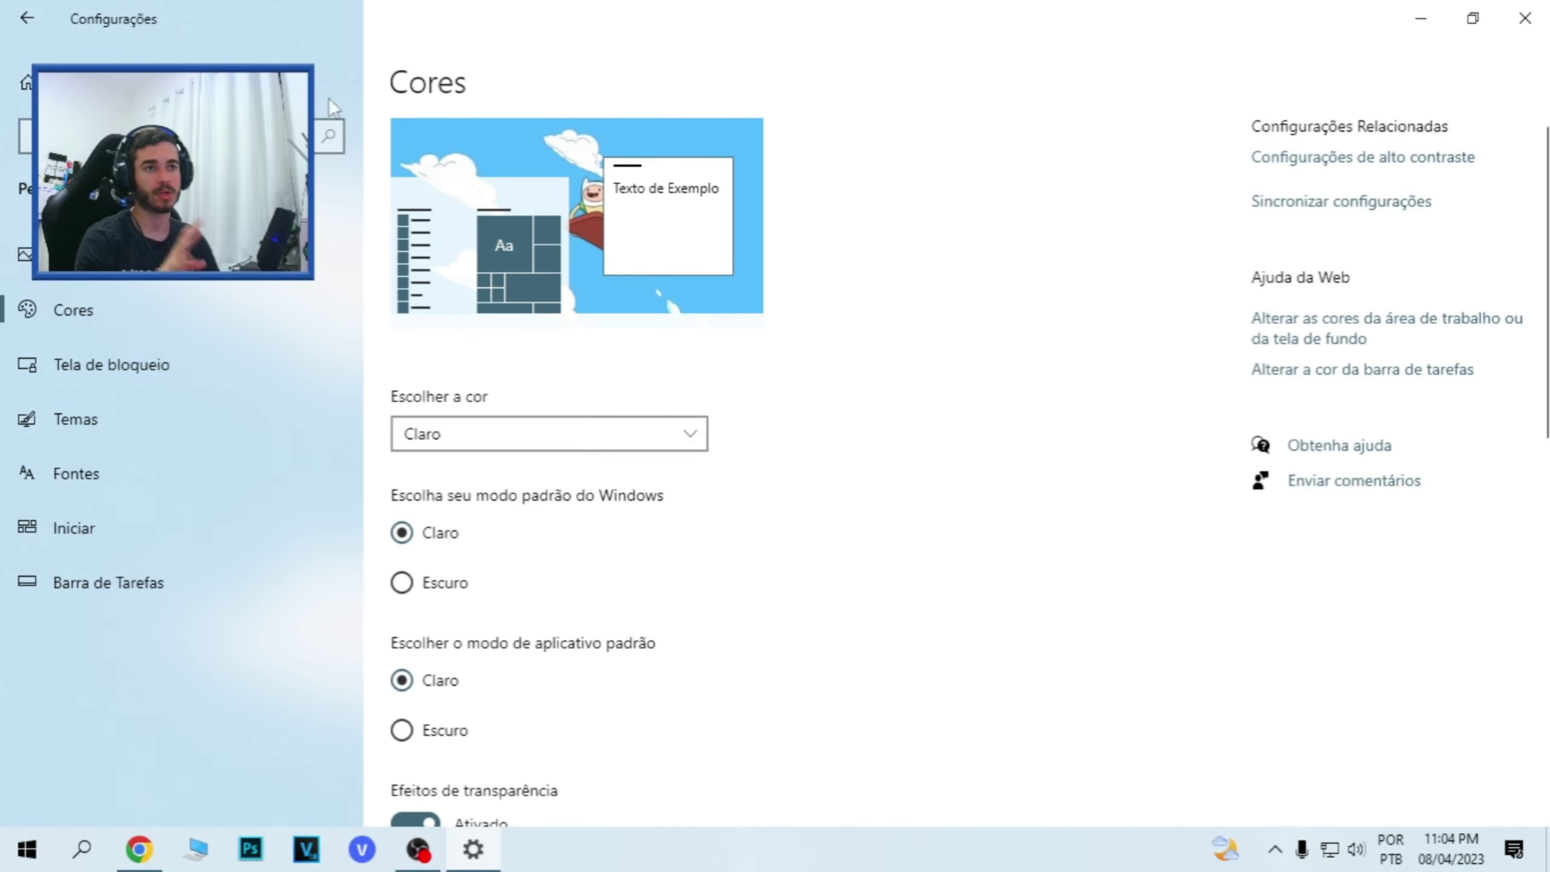
{"action": "scroll", "coordinate": [562, 453], "scroll_direction": "down", "scroll_amount": 8}
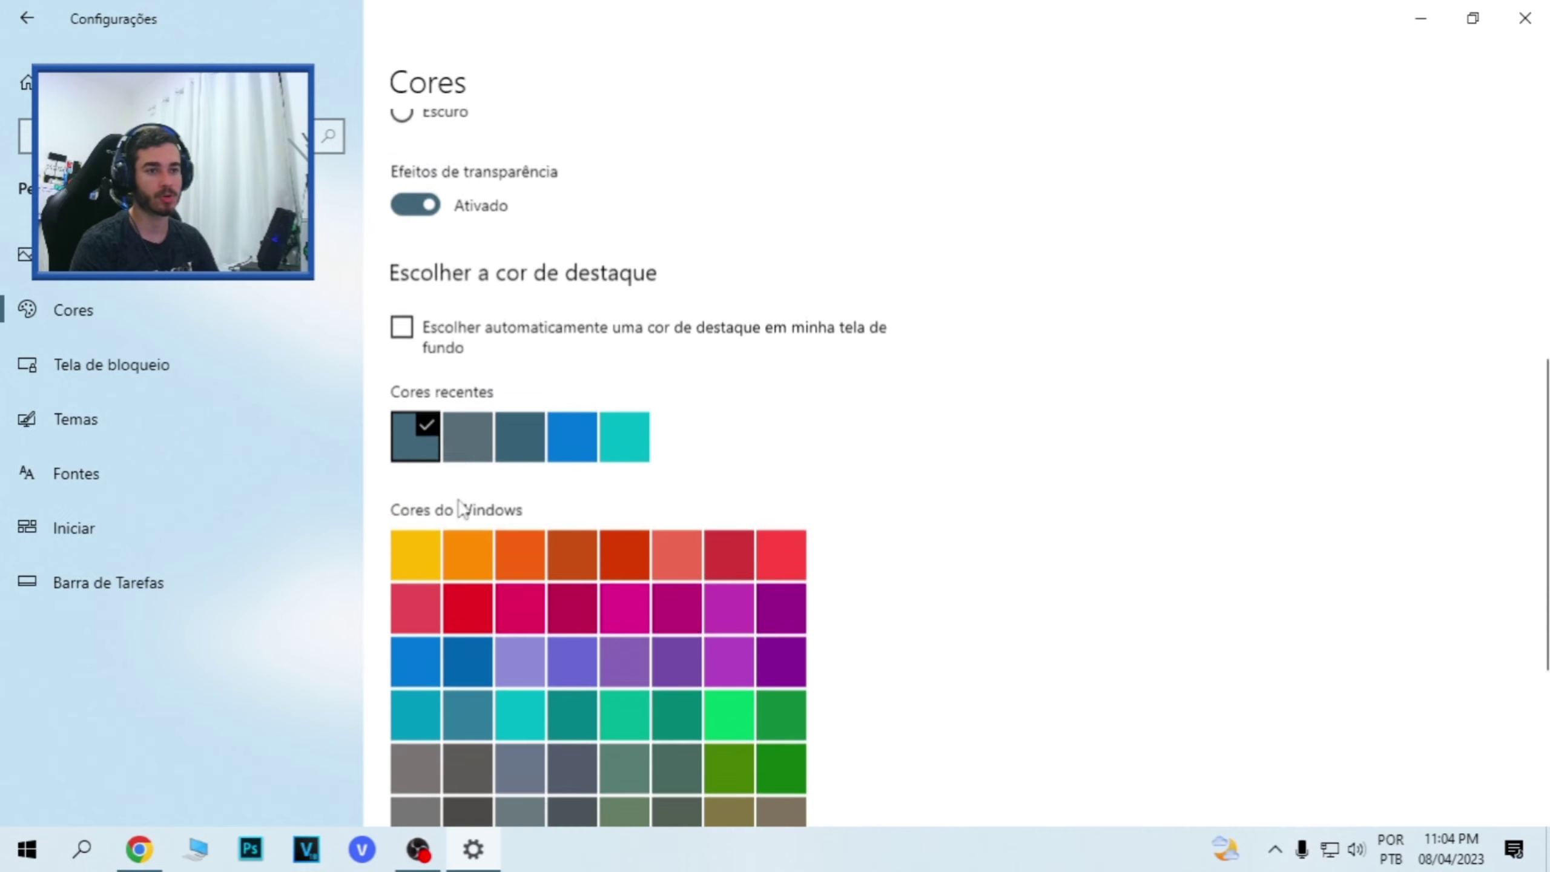
{"action": "scroll", "coordinate": [1034, 391], "scroll_direction": "up", "scroll_amount": 8}
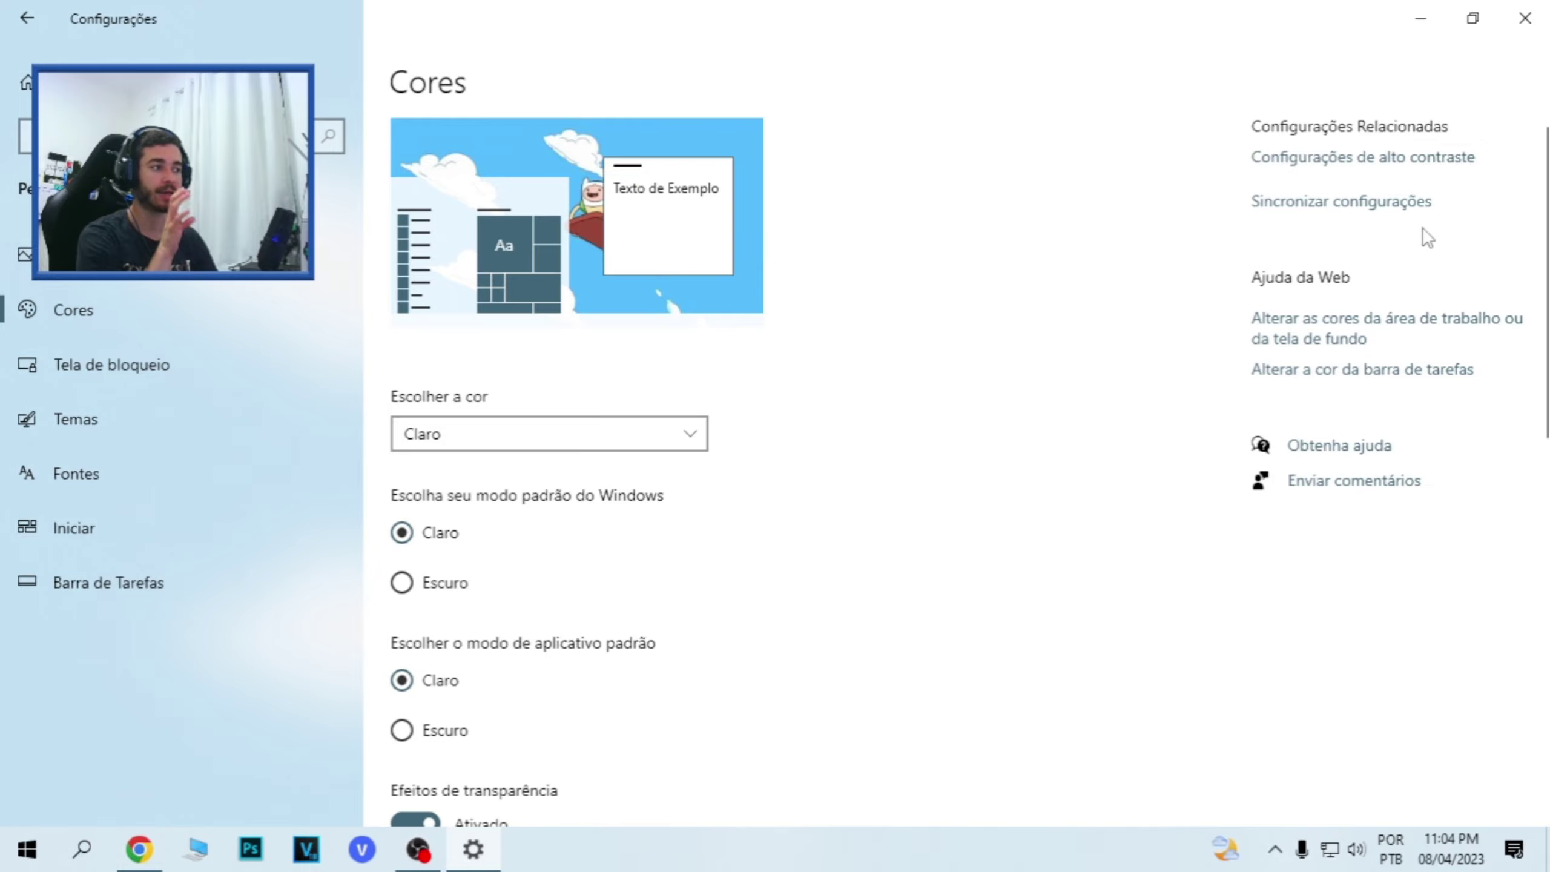
{"action": "scroll", "coordinate": [589, 546], "scroll_direction": "down", "scroll_amount": 7}
{"action": "scroll", "coordinate": [415, 549], "scroll_direction": "up", "scroll_amount": 5}
Step: Set the default app mode to Escuro and choose the dark gray accent color from the Windows colors
{"action": "left_click", "coordinate": [401, 605]}
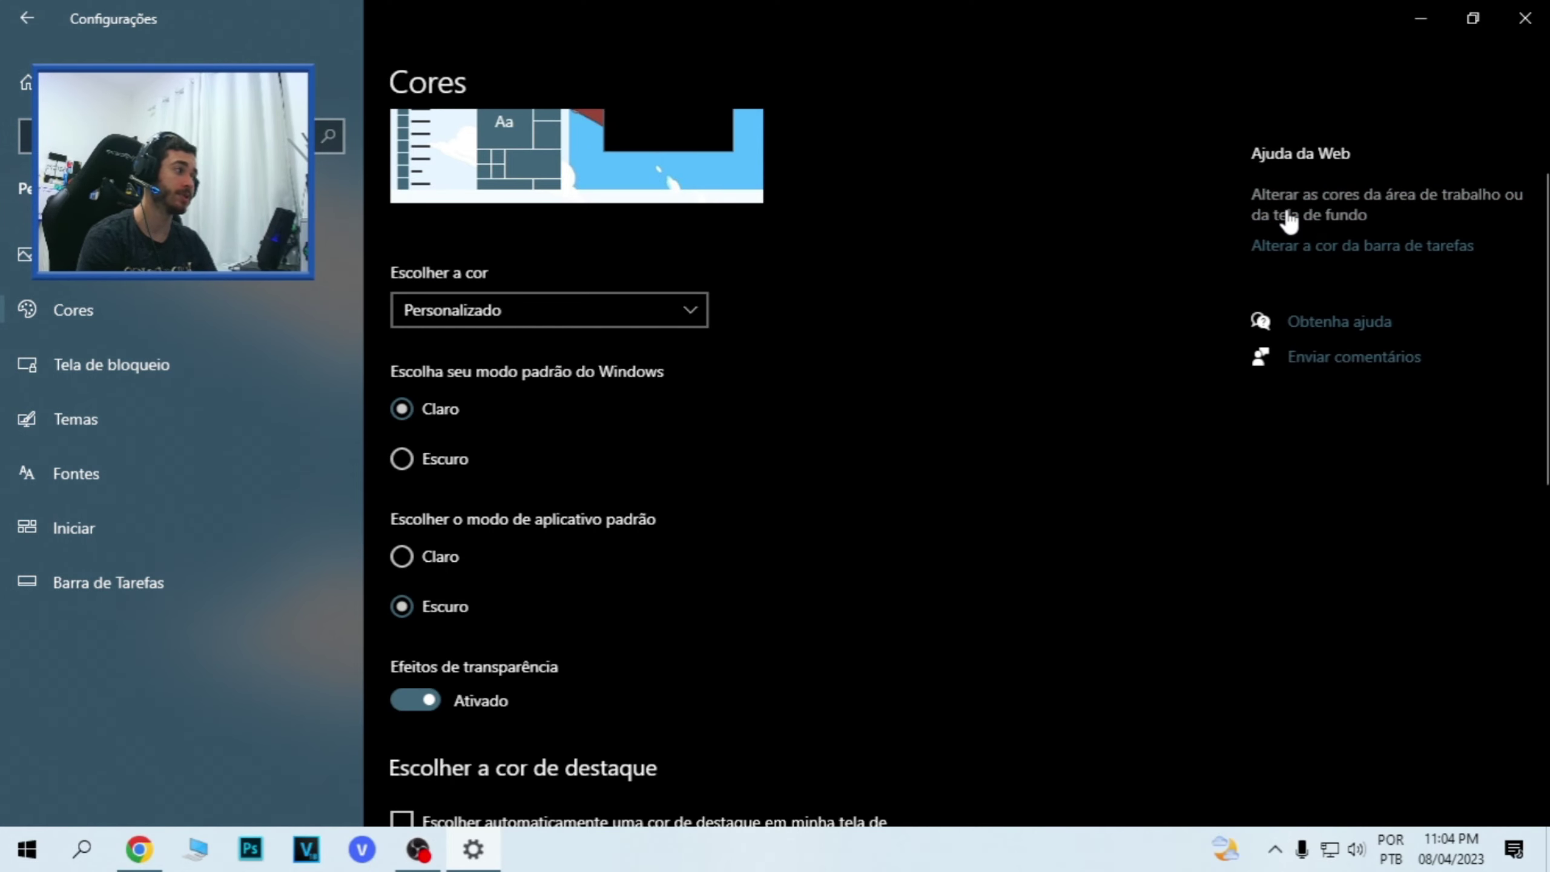
{"action": "scroll", "coordinate": [610, 477], "scroll_direction": "down", "scroll_amount": 10}
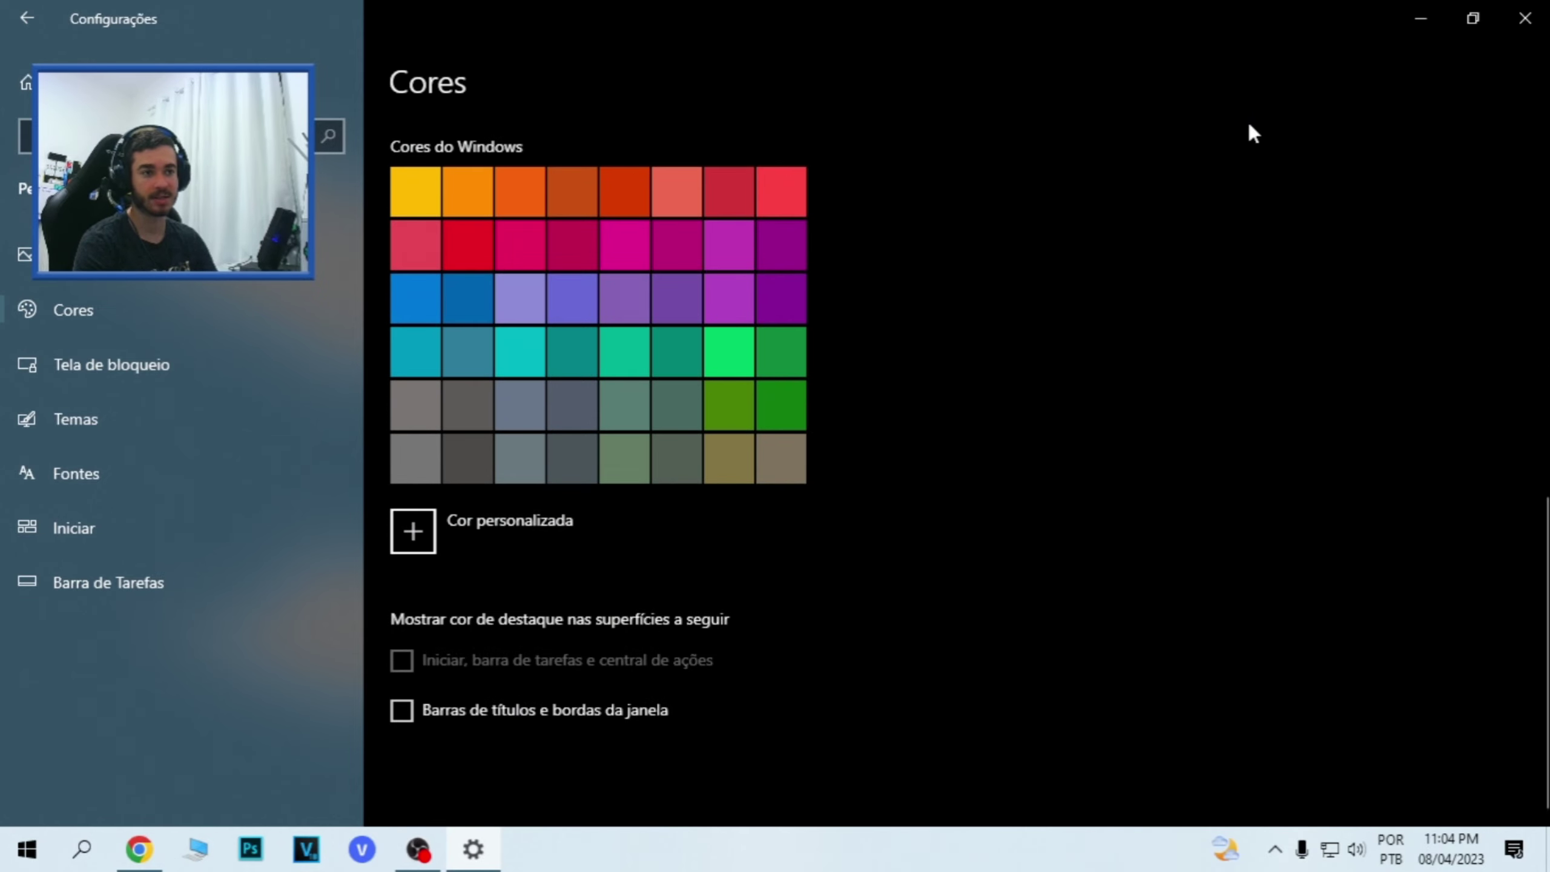
{"action": "left_click", "coordinate": [479, 466]}
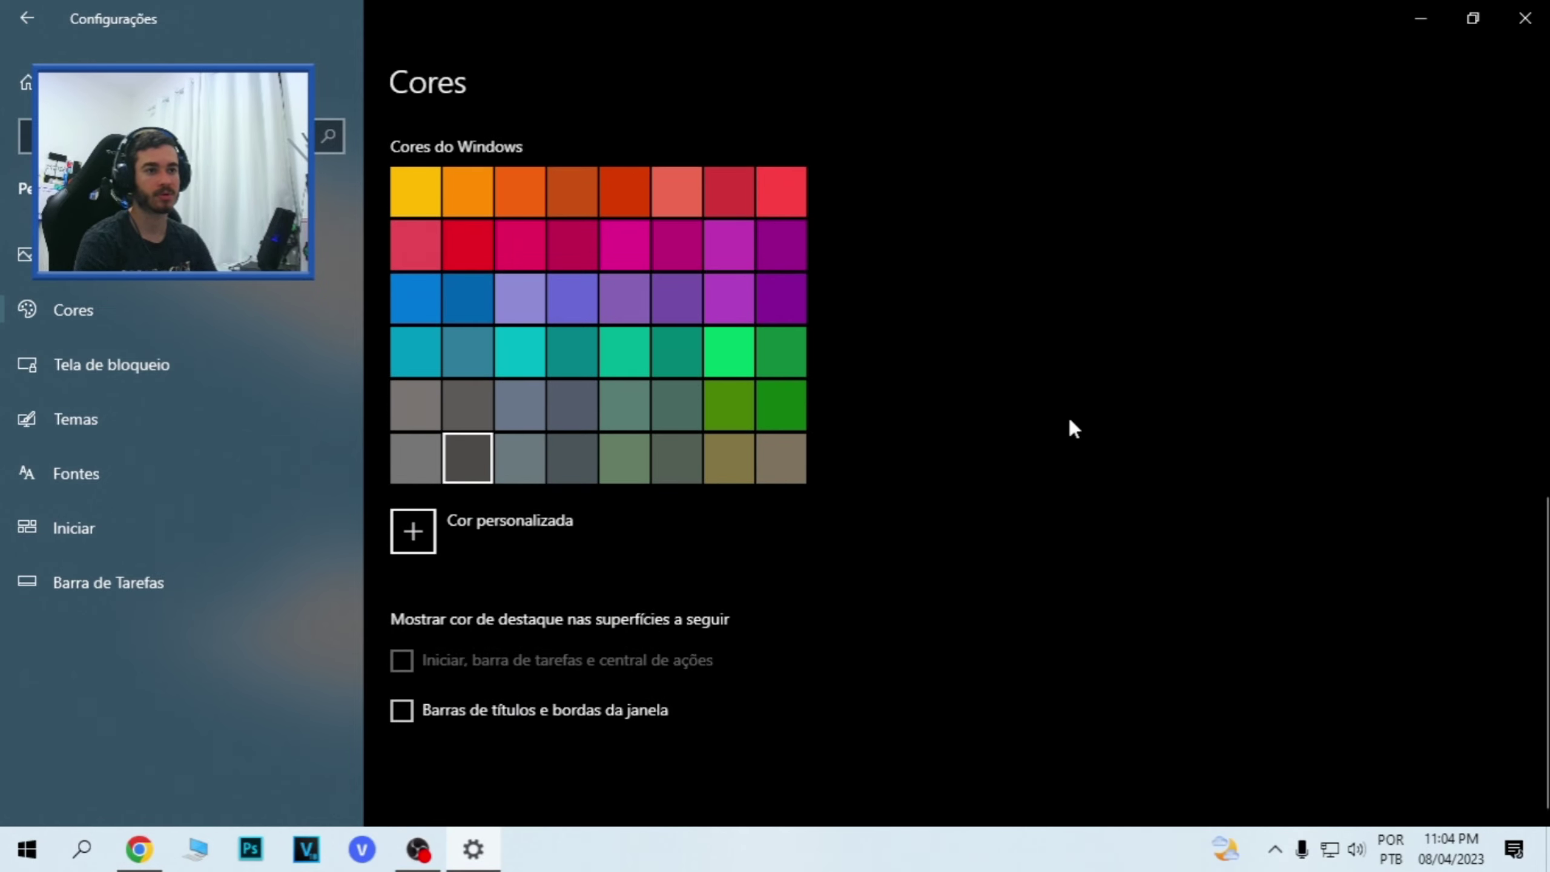
Step: Restore the accent color to Azul-petróleo escuro from the recent colors
{"action": "scroll", "coordinate": [1074, 427], "scroll_direction": "up", "scroll_amount": 10}
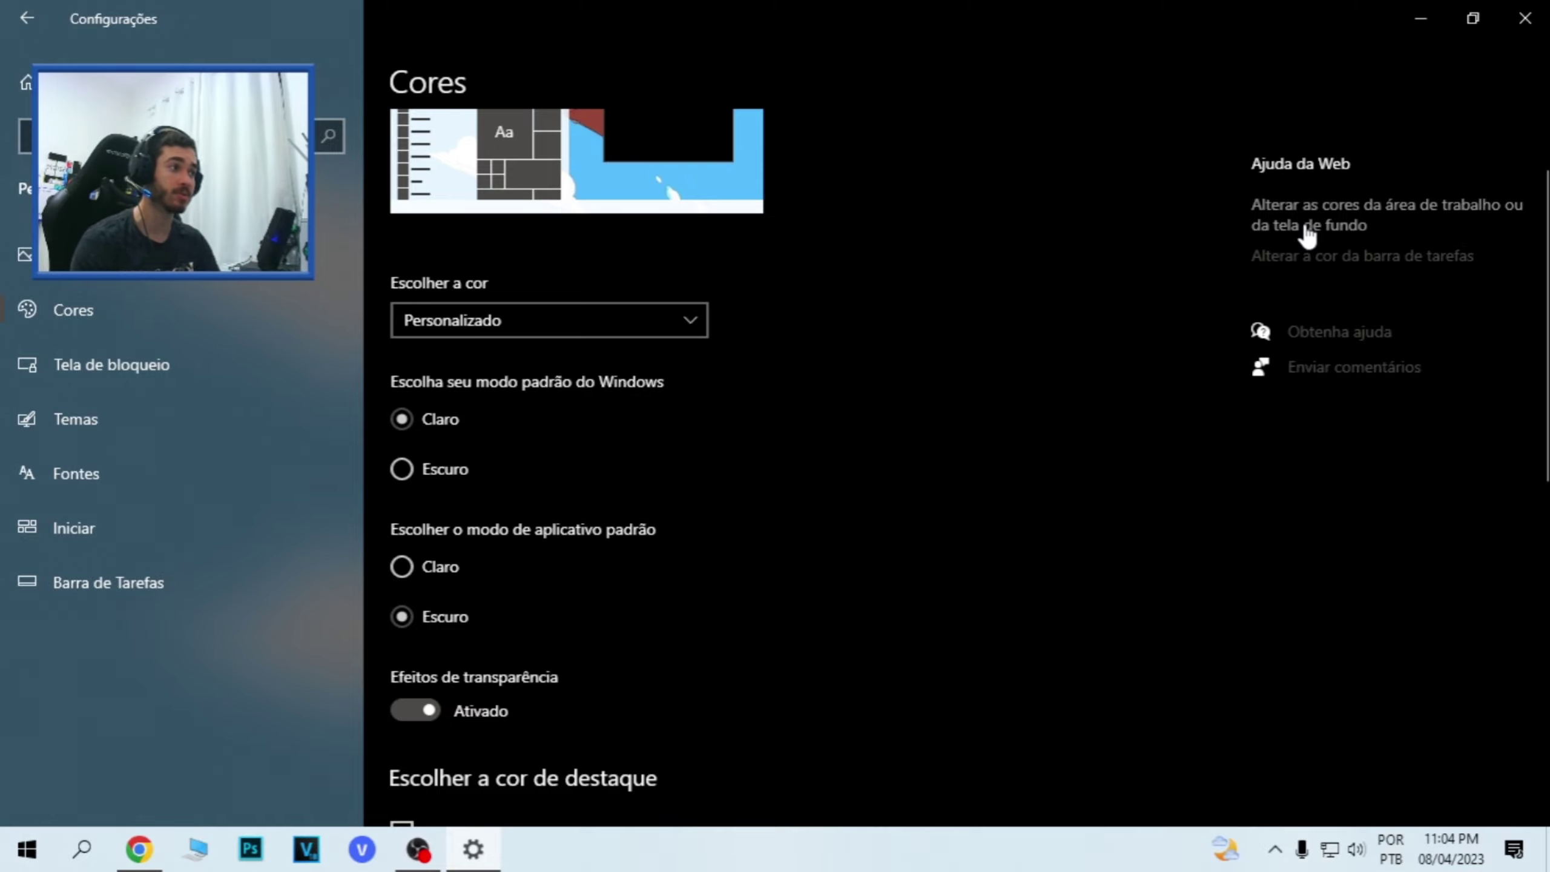
{"action": "scroll", "coordinate": [1069, 380], "scroll_direction": "down", "scroll_amount": 5}
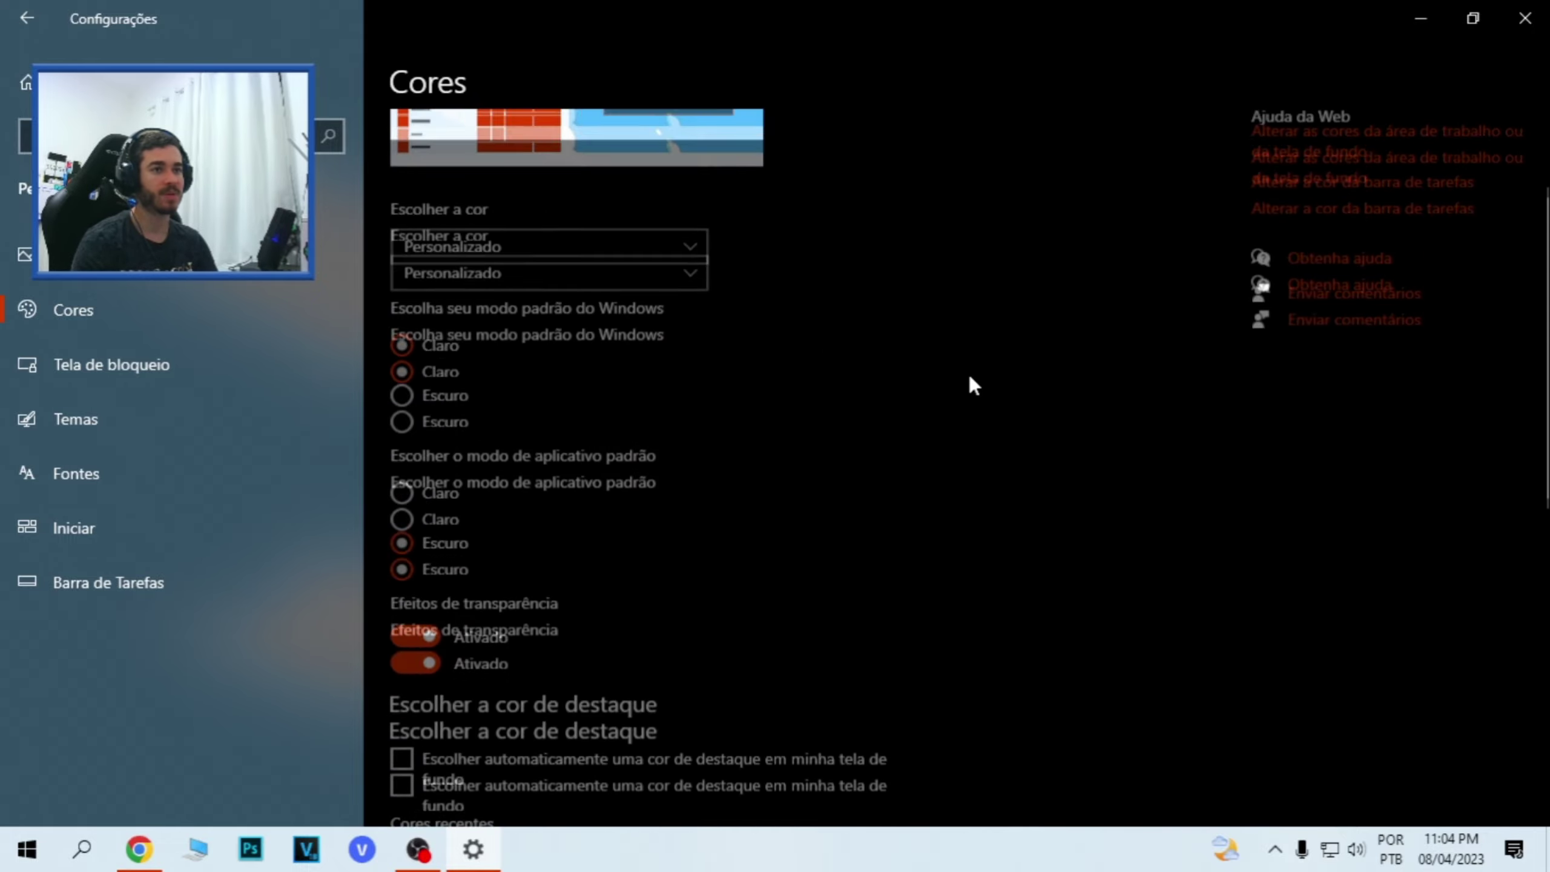
{"action": "scroll", "coordinate": [867, 379], "scroll_direction": "down", "scroll_amount": 6}
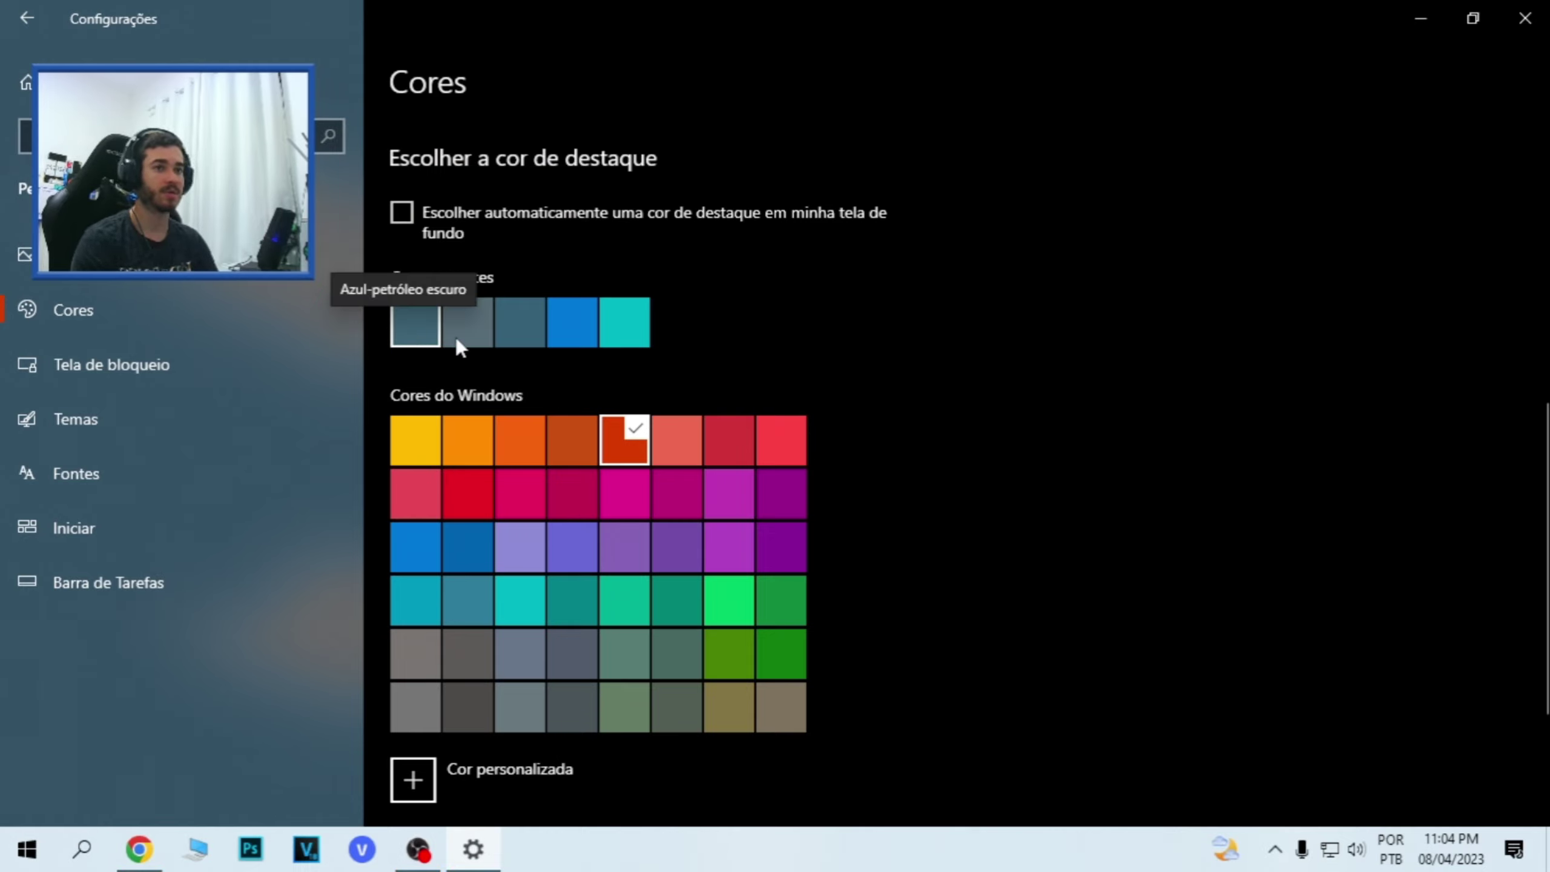
{"action": "key", "text": "space"}
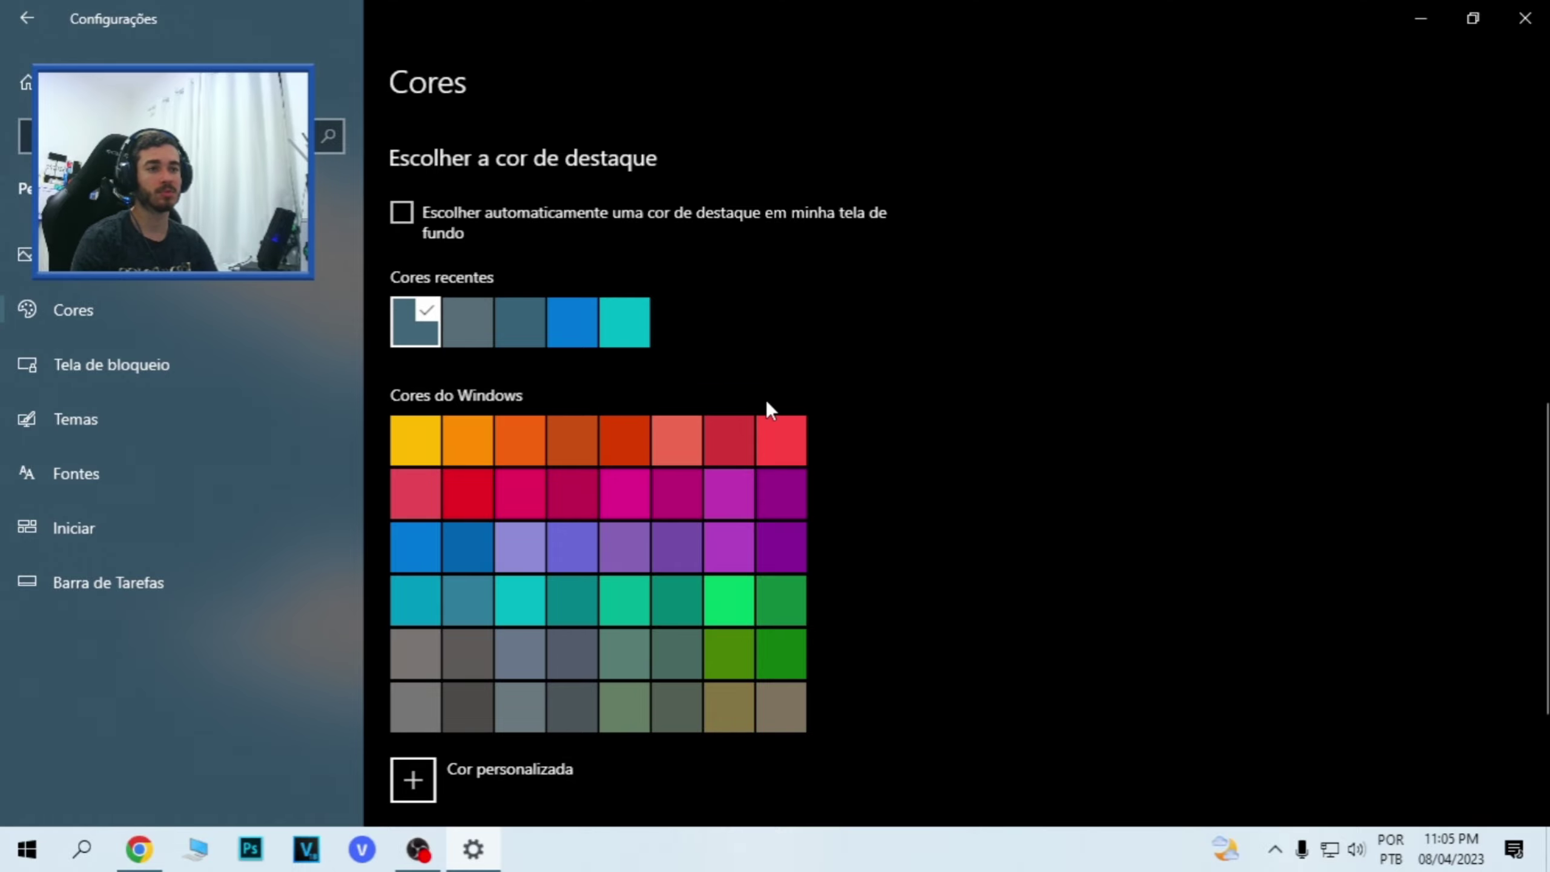
Step: Examine the custom accent color picker and leave it without applying a color
{"action": "scroll", "coordinate": [765, 400], "scroll_direction": "up", "scroll_amount": 6}
{"action": "scroll", "coordinate": [406, 304], "scroll_direction": "down", "scroll_amount": 10}
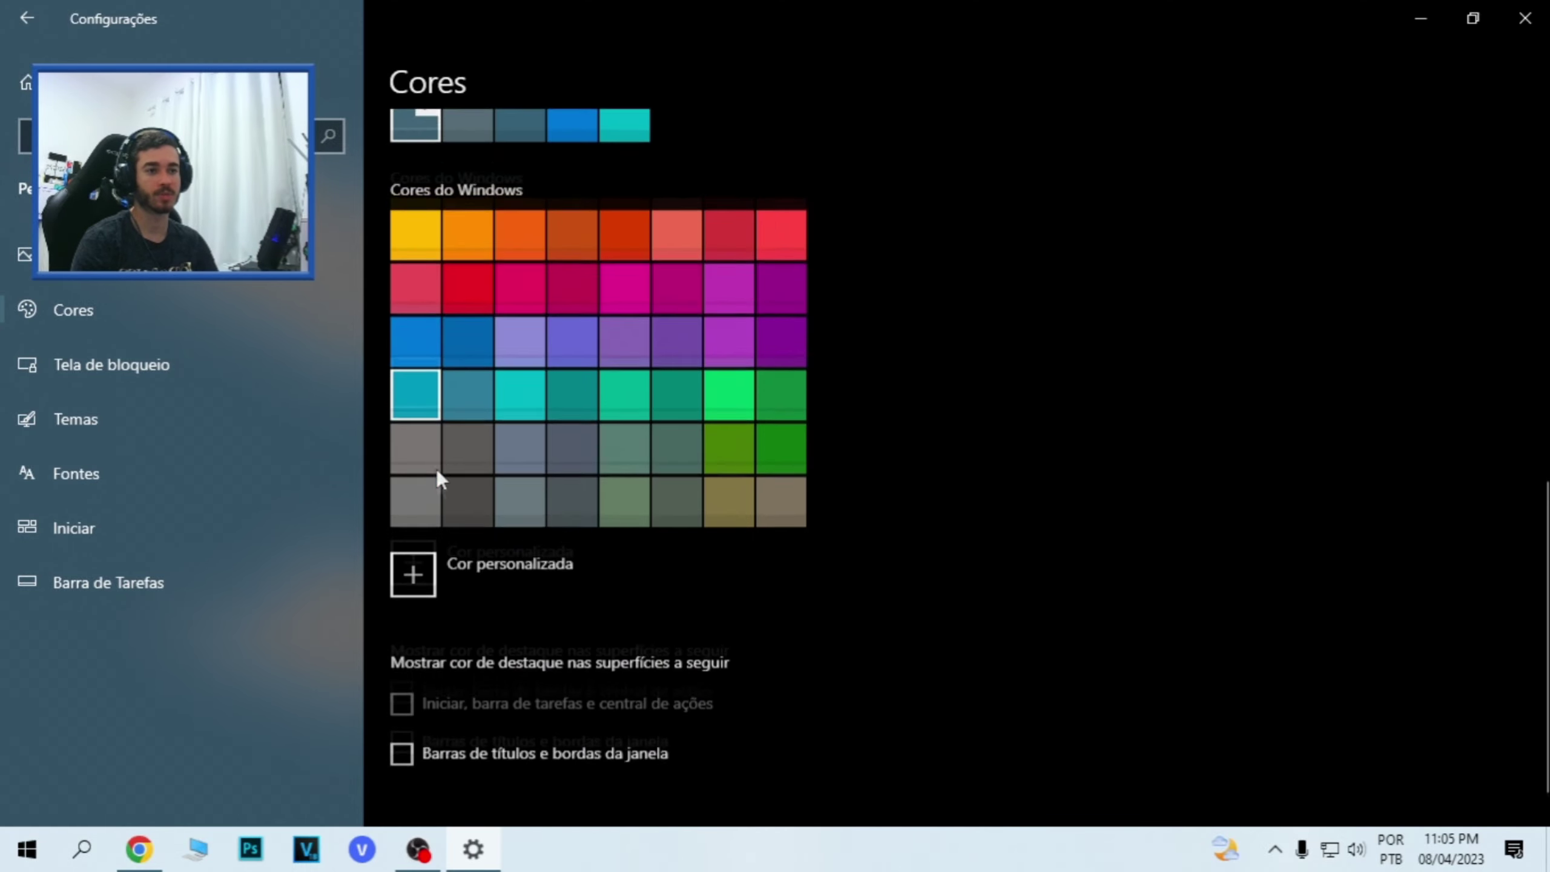
{"action": "left_click", "coordinate": [412, 526]}
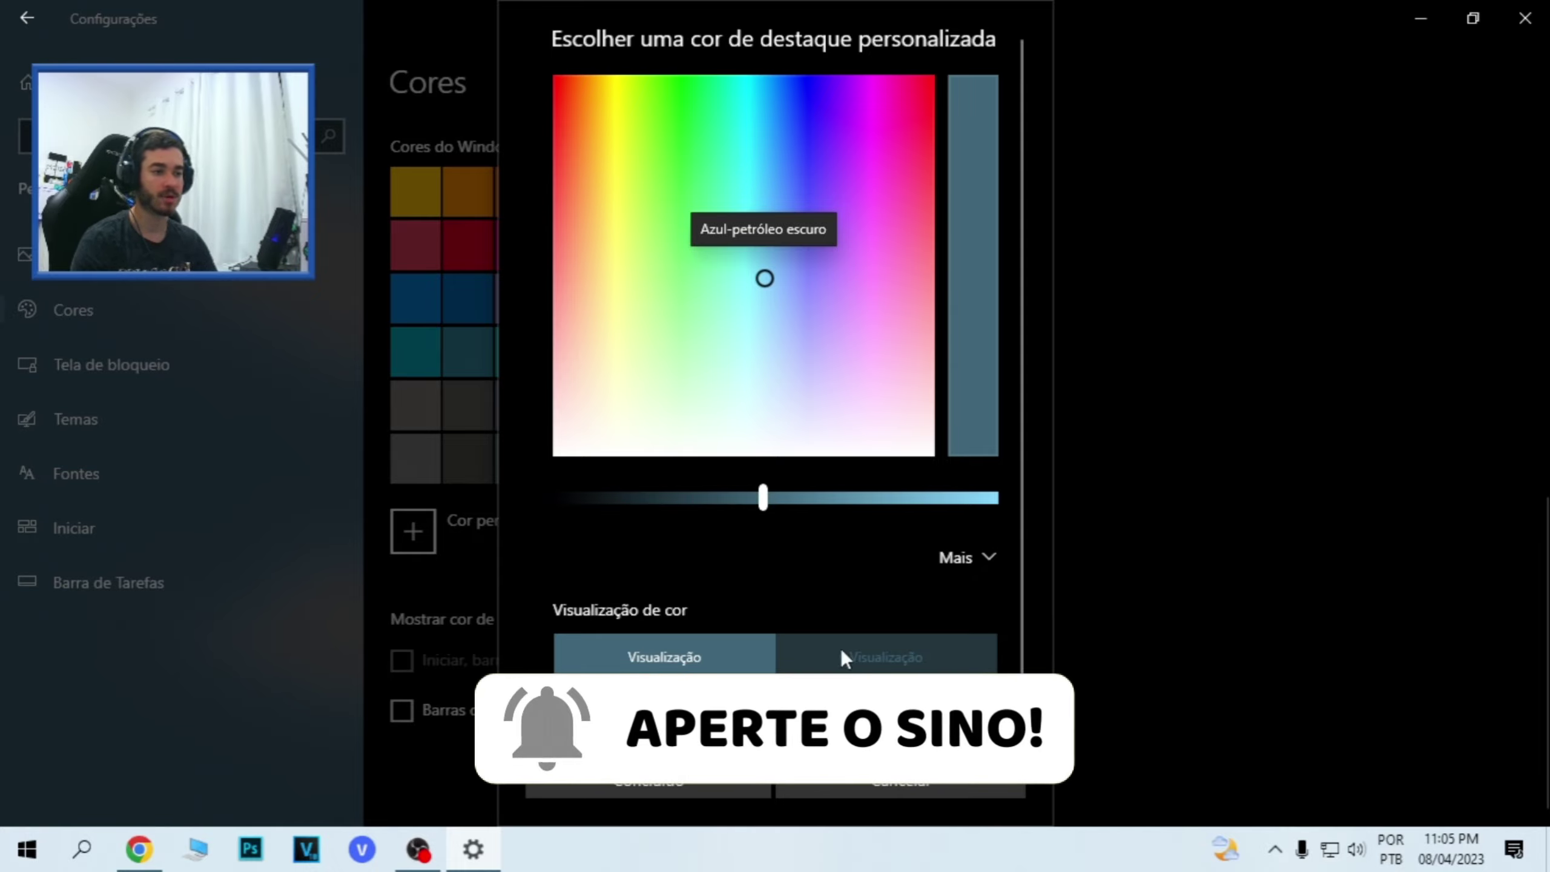
{"action": "left_click", "coordinate": [873, 785]}
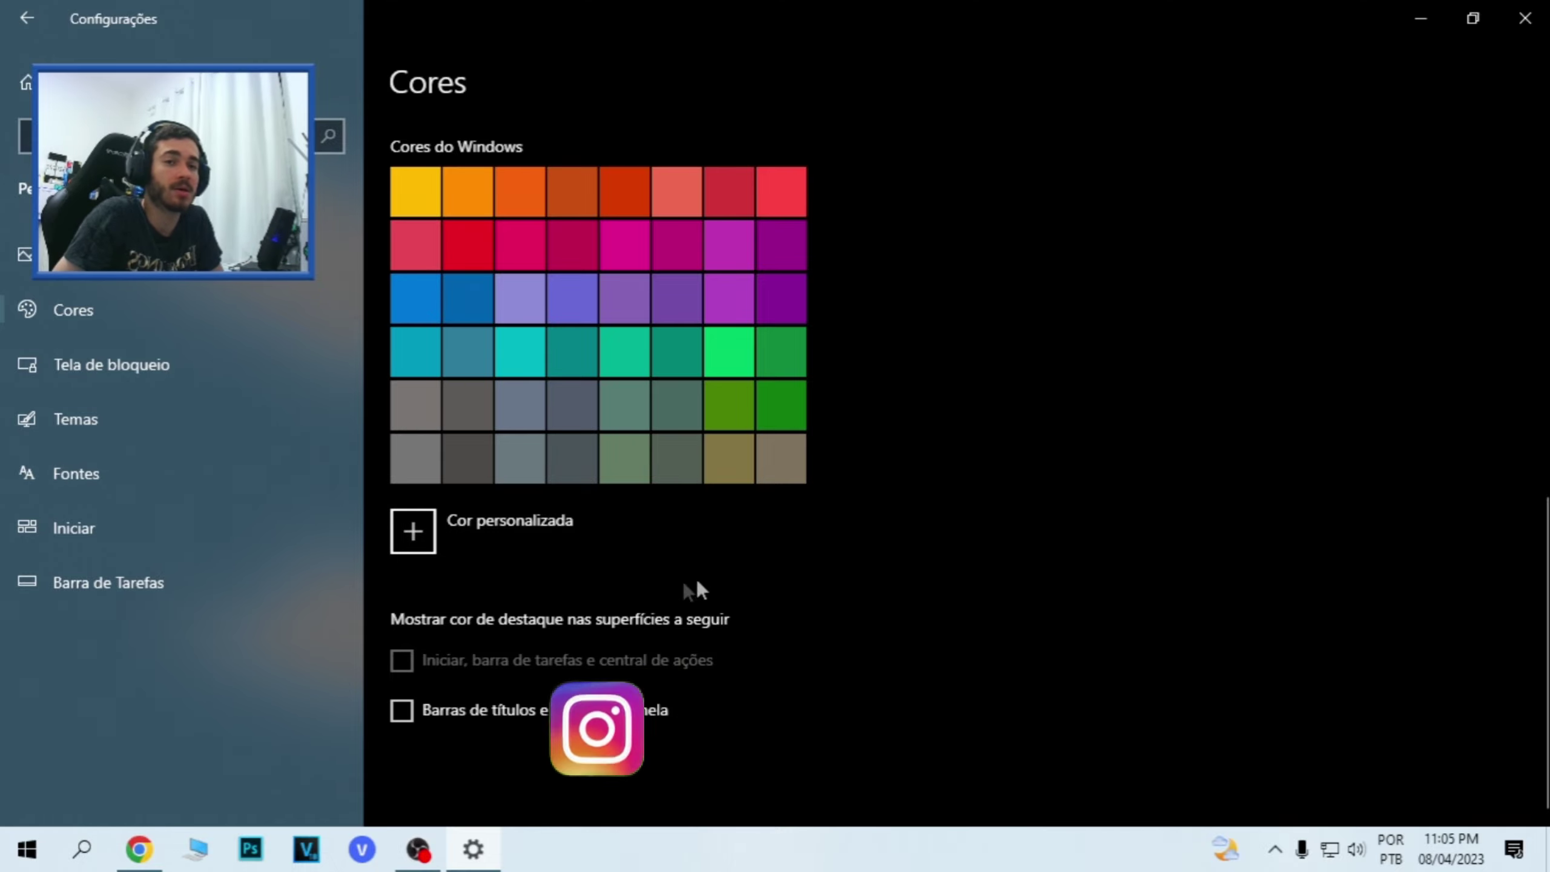
Step: Replace the custom color mode with the Claro preset
{"action": "scroll", "coordinate": [692, 582], "scroll_direction": "up", "scroll_amount": 10}
{"action": "scroll", "coordinate": [756, 535], "scroll_direction": "up", "scroll_amount": 3}
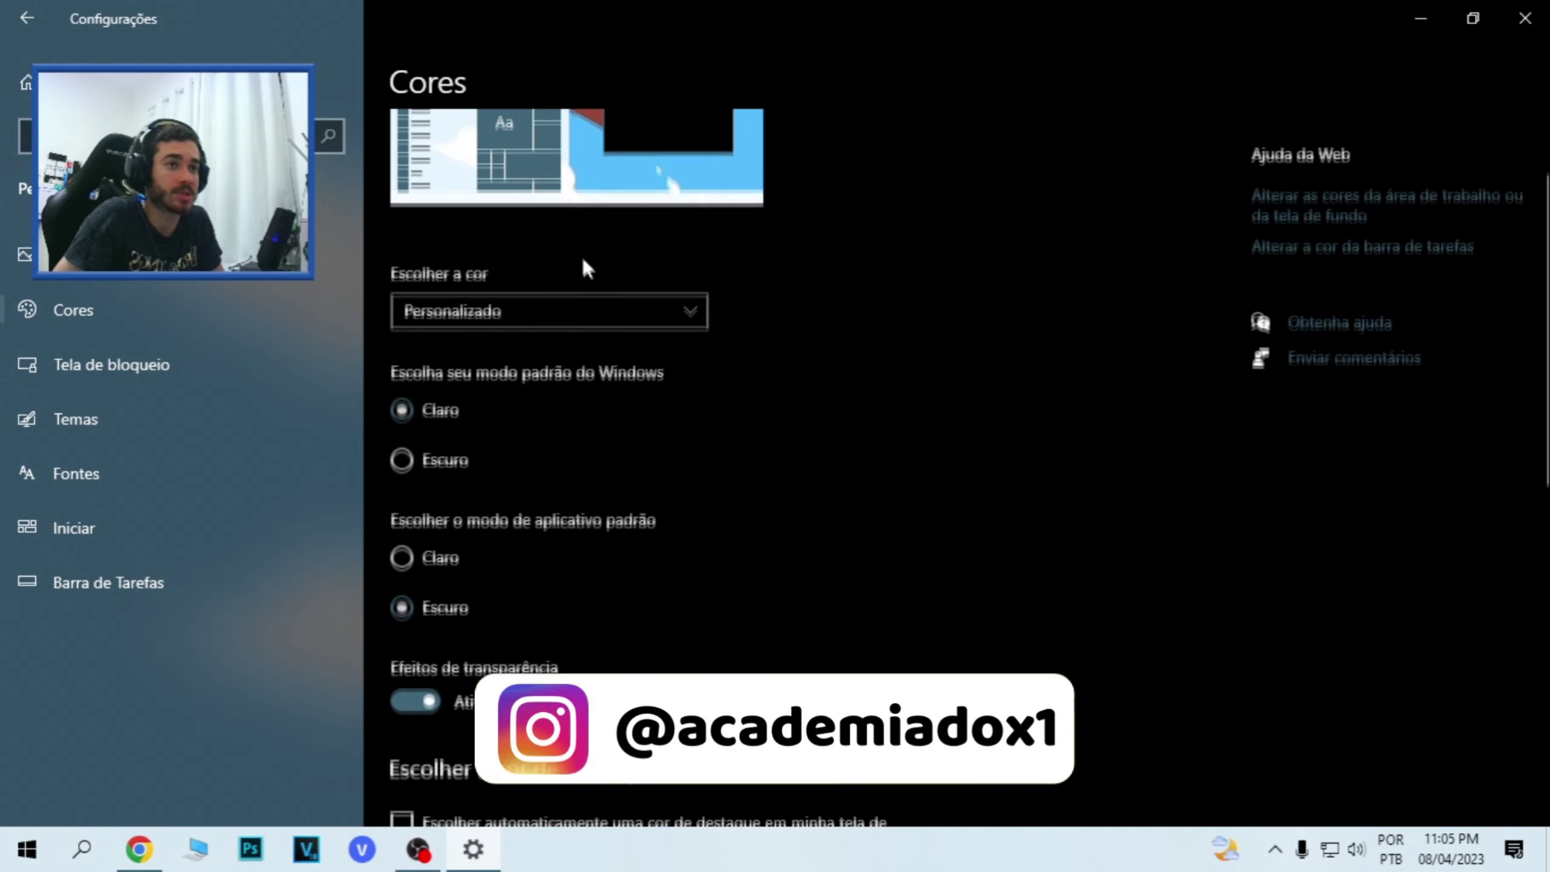
{"action": "left_click", "coordinate": [498, 317]}
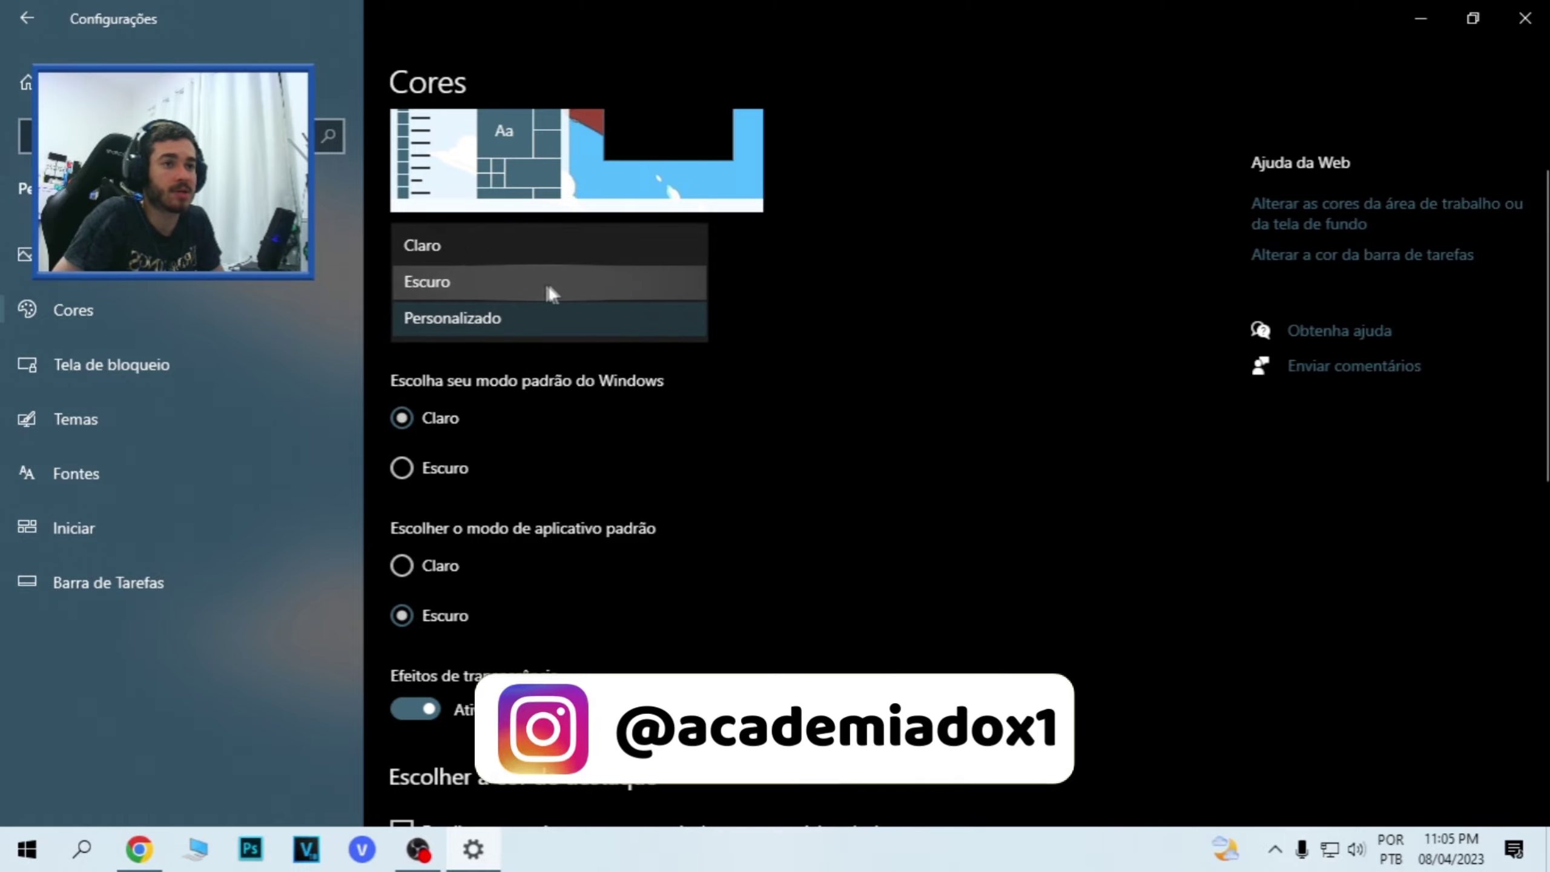
{"action": "left_click", "coordinate": [482, 262]}
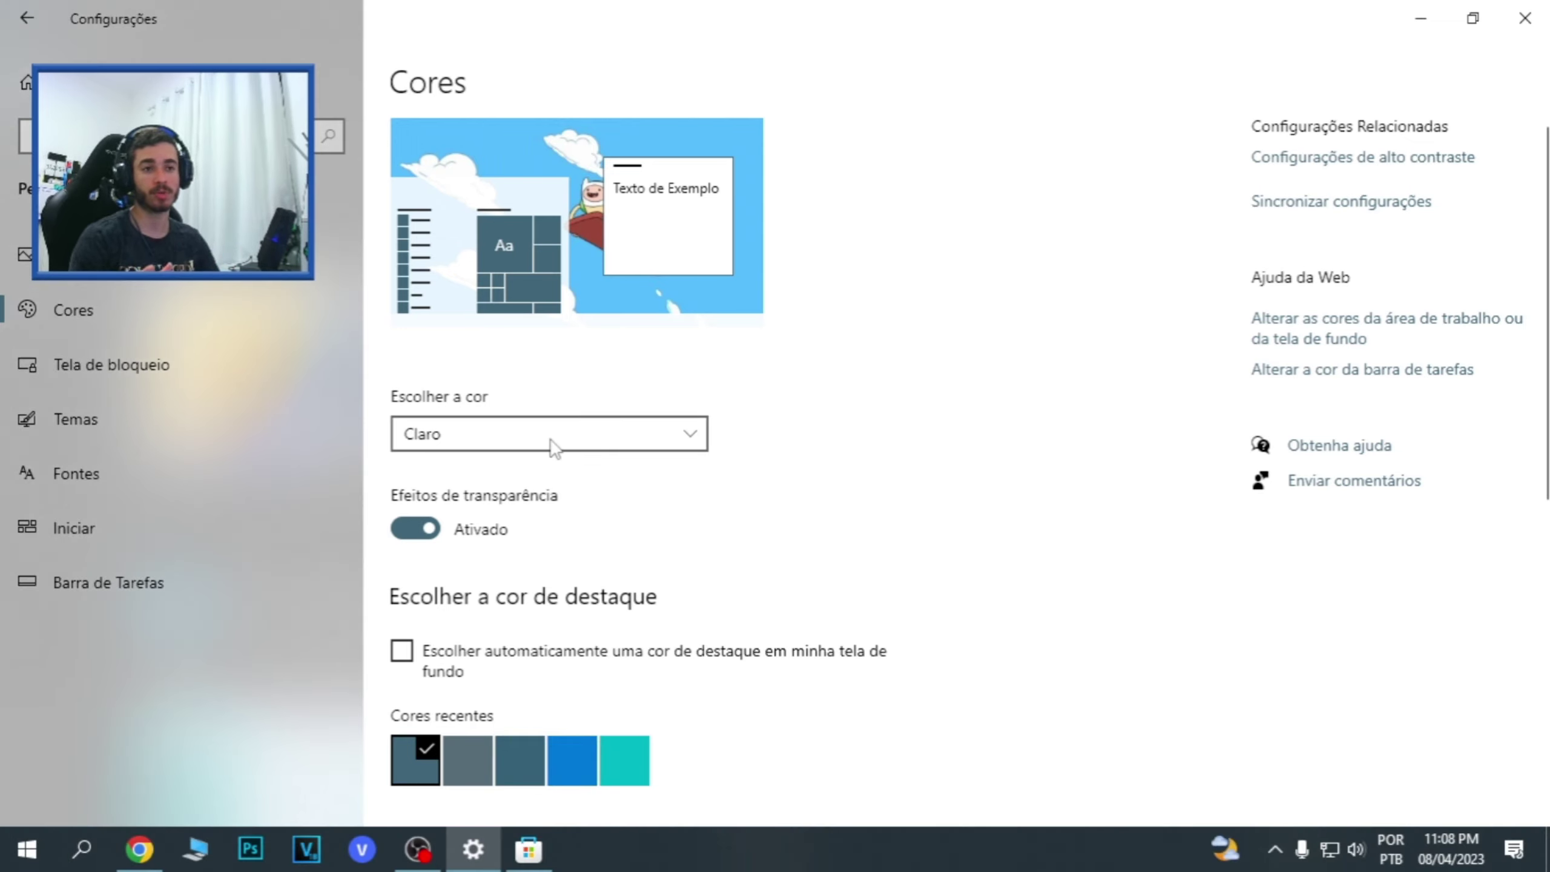
Step: Switch the color mode back to Claro and bring up the dark mode search results in Microsoft Store
{"action": "scroll", "coordinate": [683, 439], "scroll_direction": "down", "scroll_amount": 3}
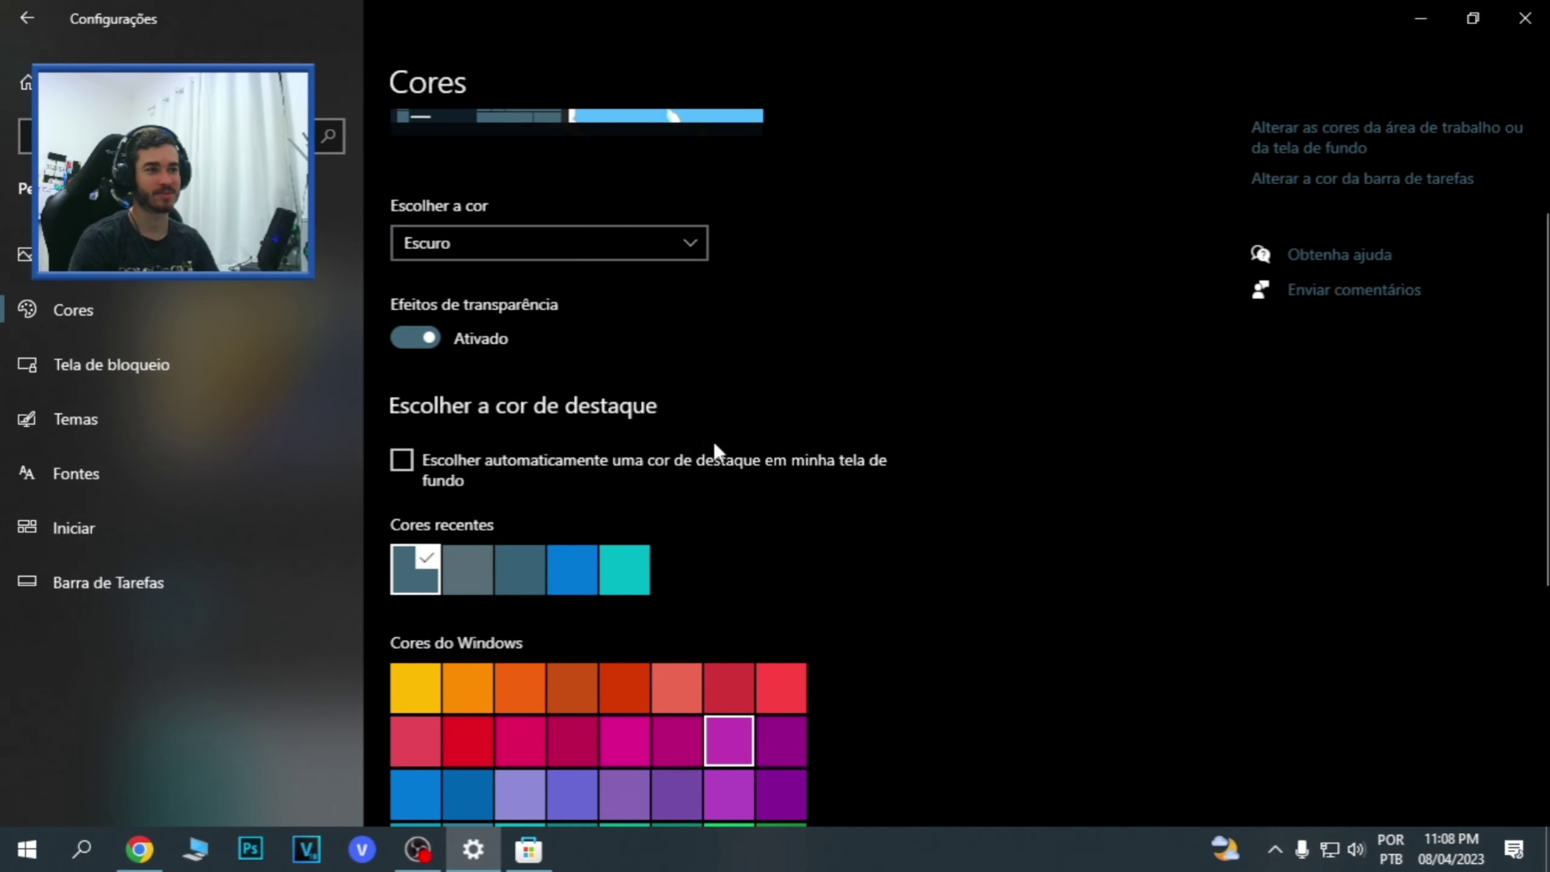
{"action": "left_click", "coordinate": [681, 250]}
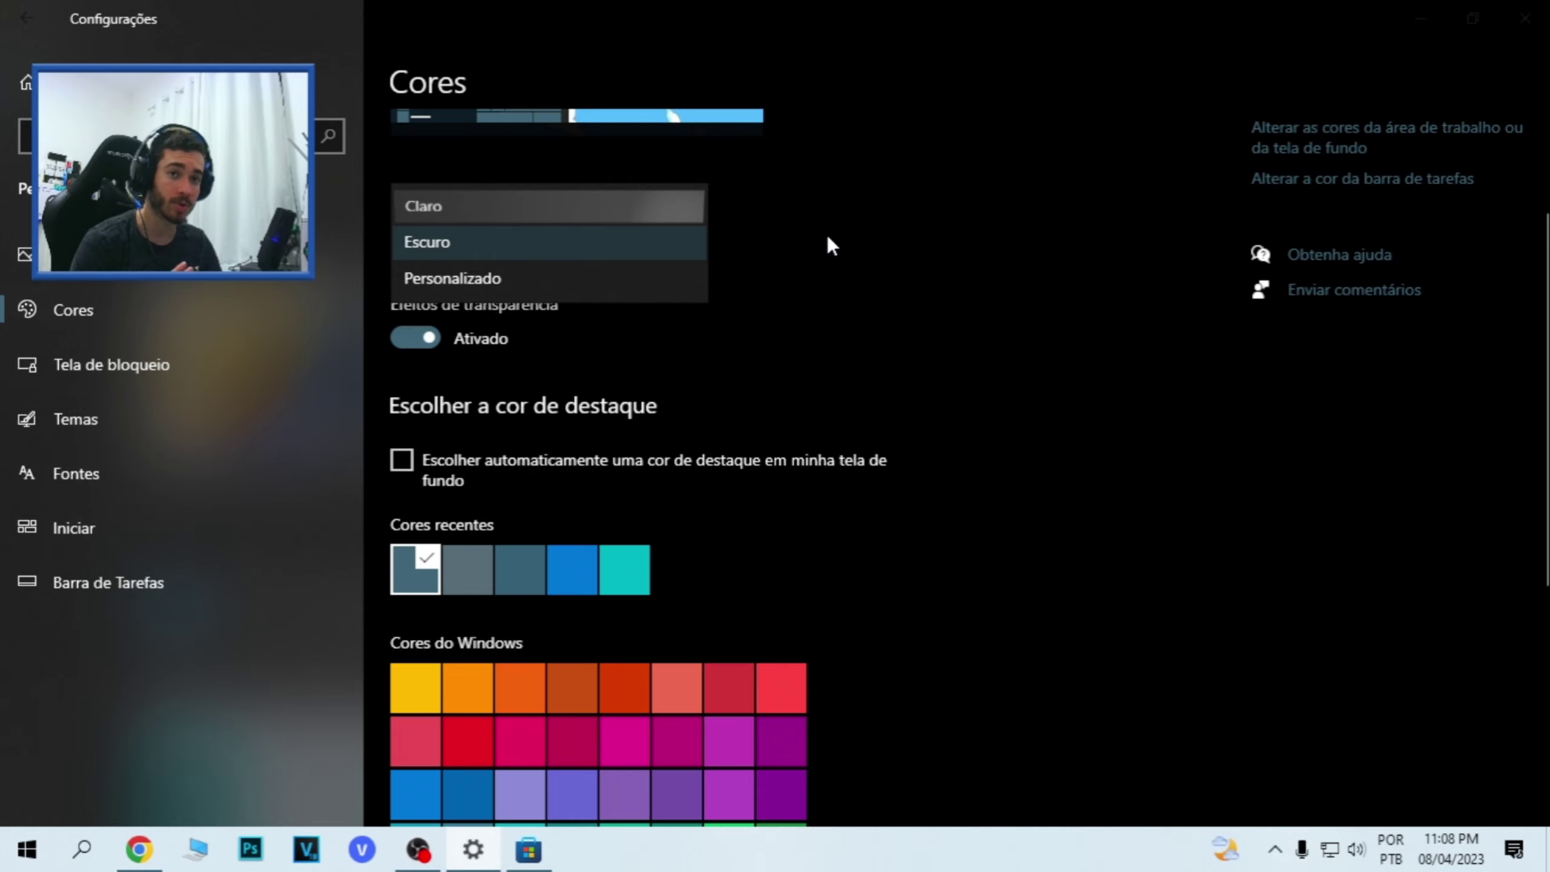
{"action": "key", "text": "Return"}
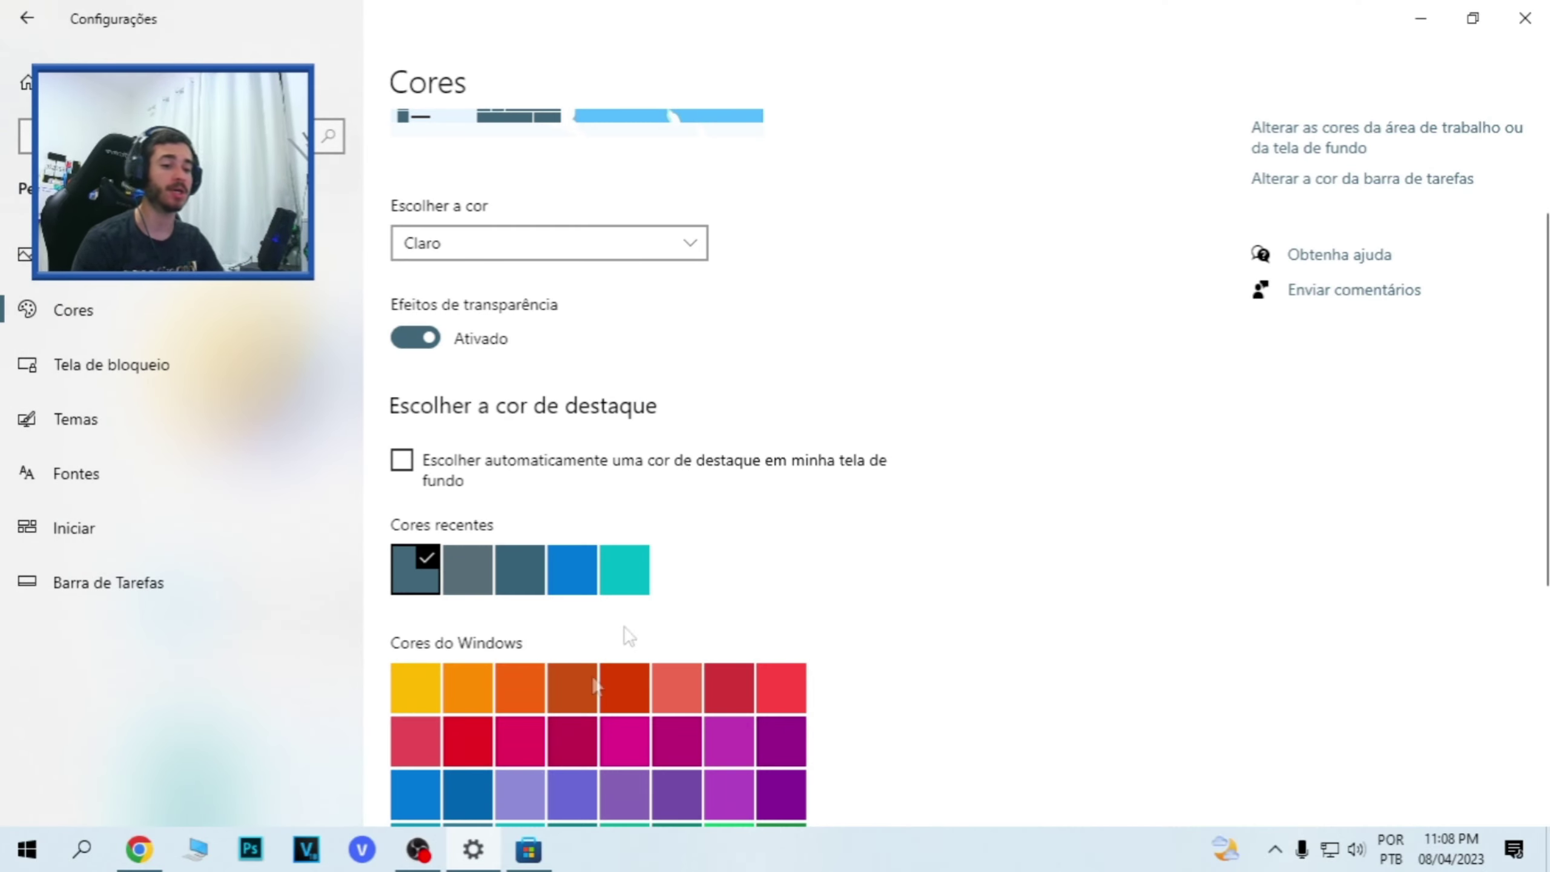
{"action": "left_click", "coordinate": [542, 866]}
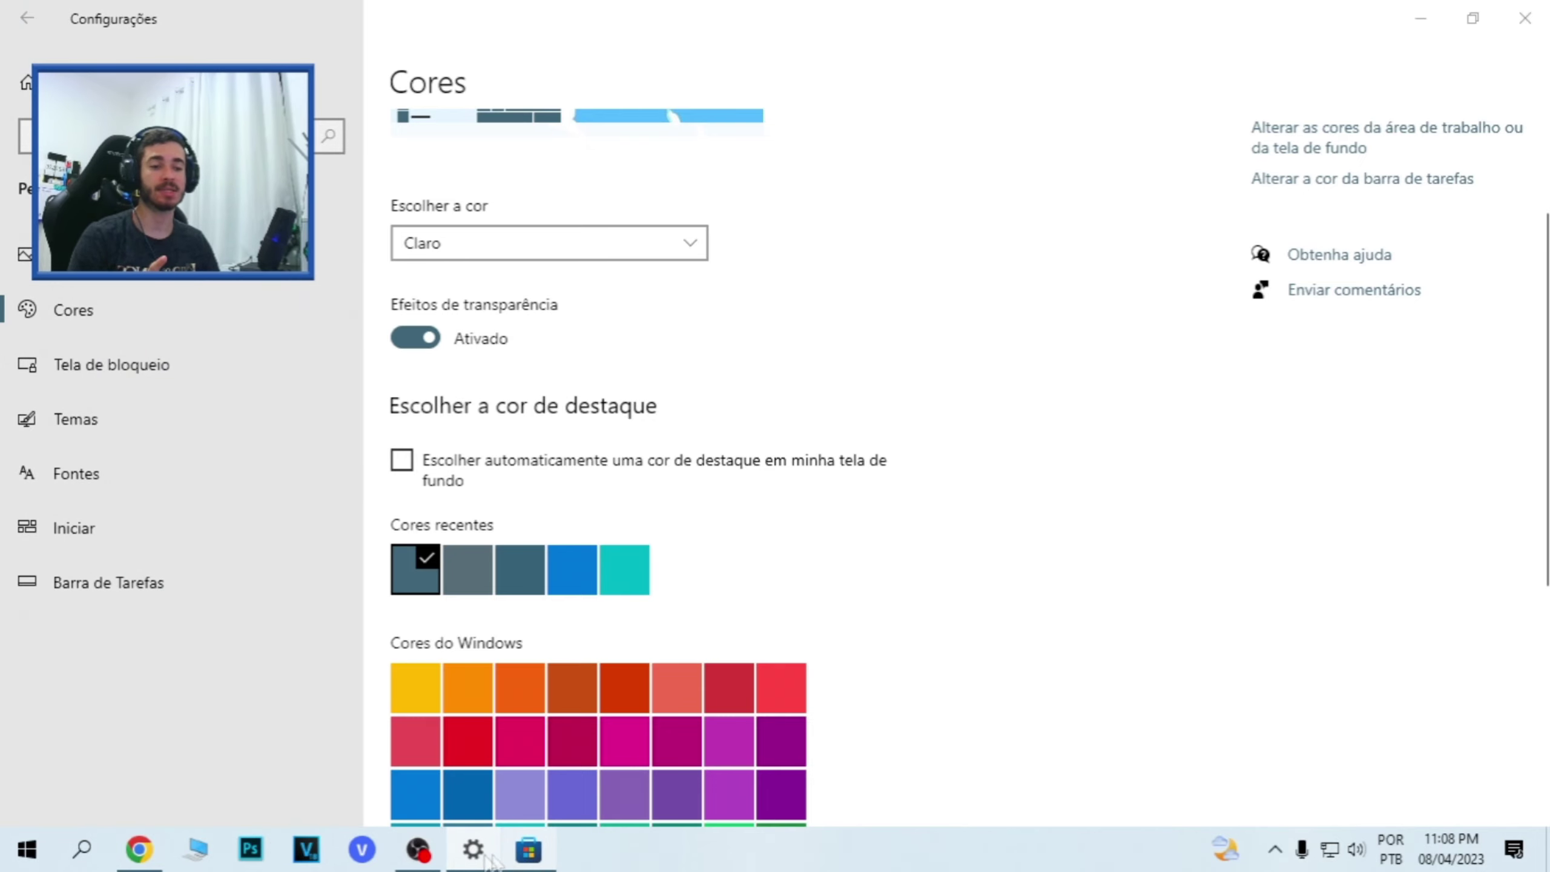
{"action": "left_click", "coordinate": [515, 855]}
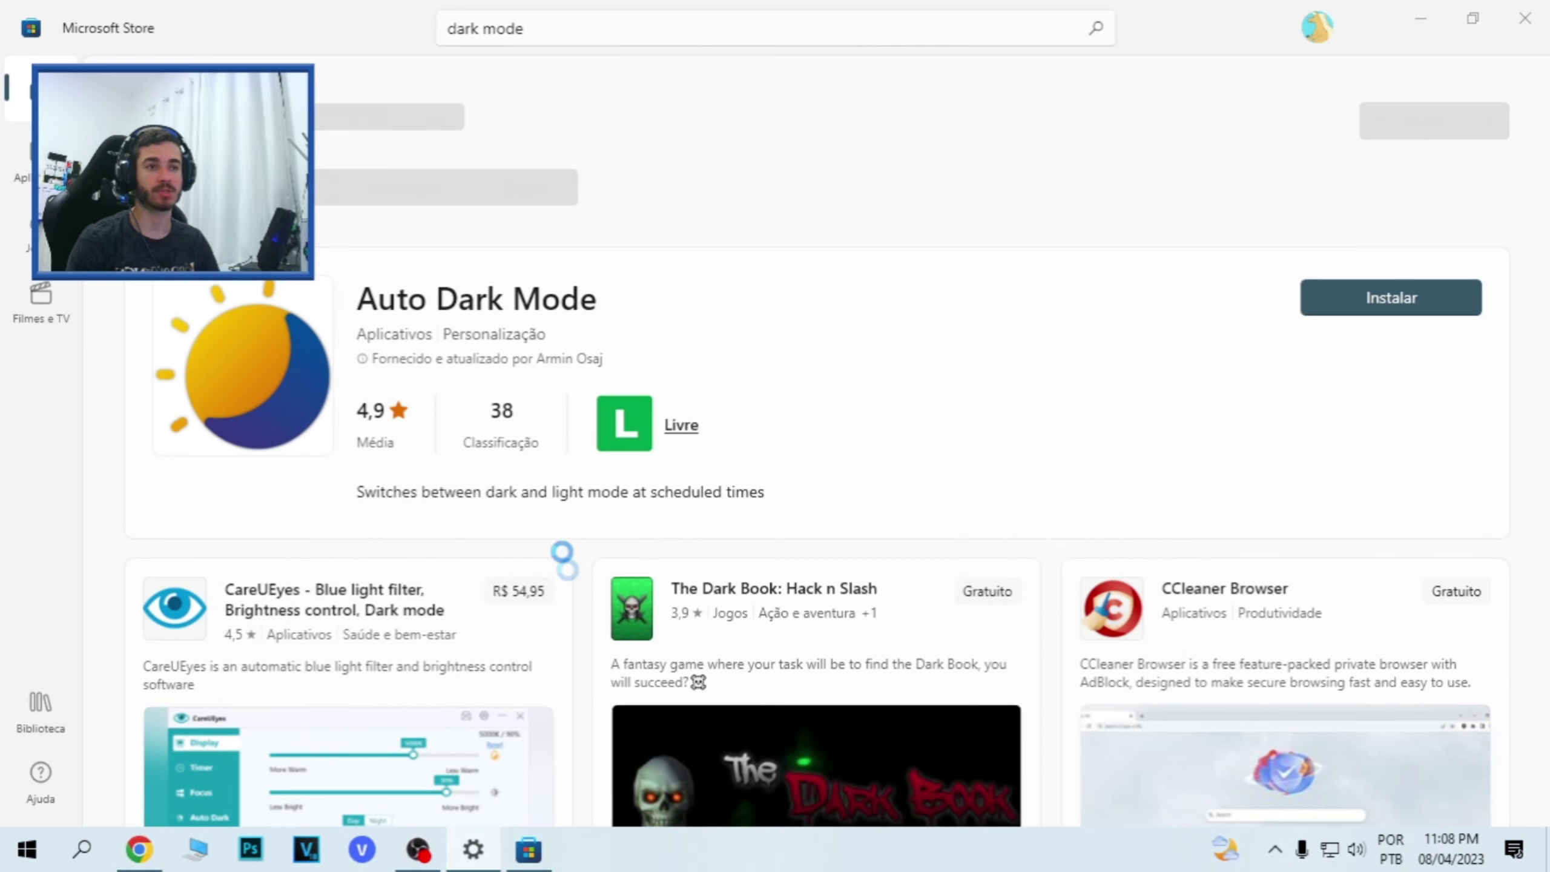